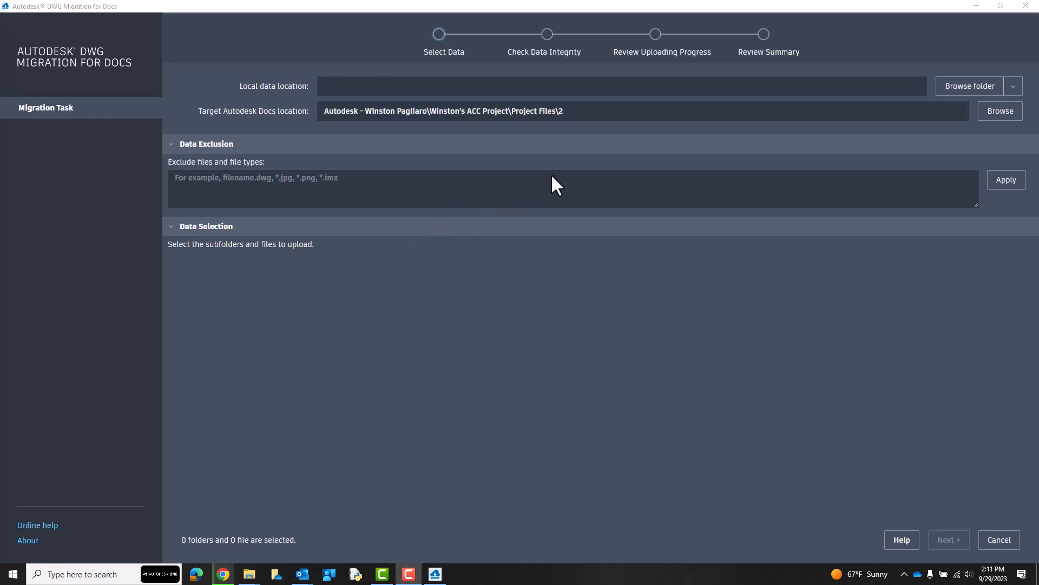
Set the local data location to the Cully Dataset folder.
left_click(971, 87)
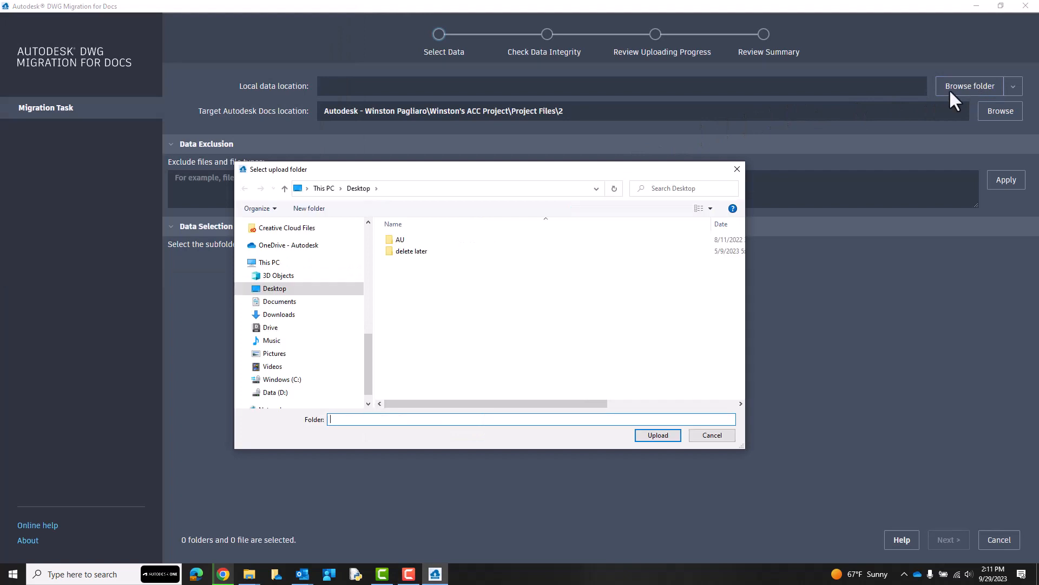
scroll(310, 261, "up", 4)
scroll(311, 261, "up", 3)
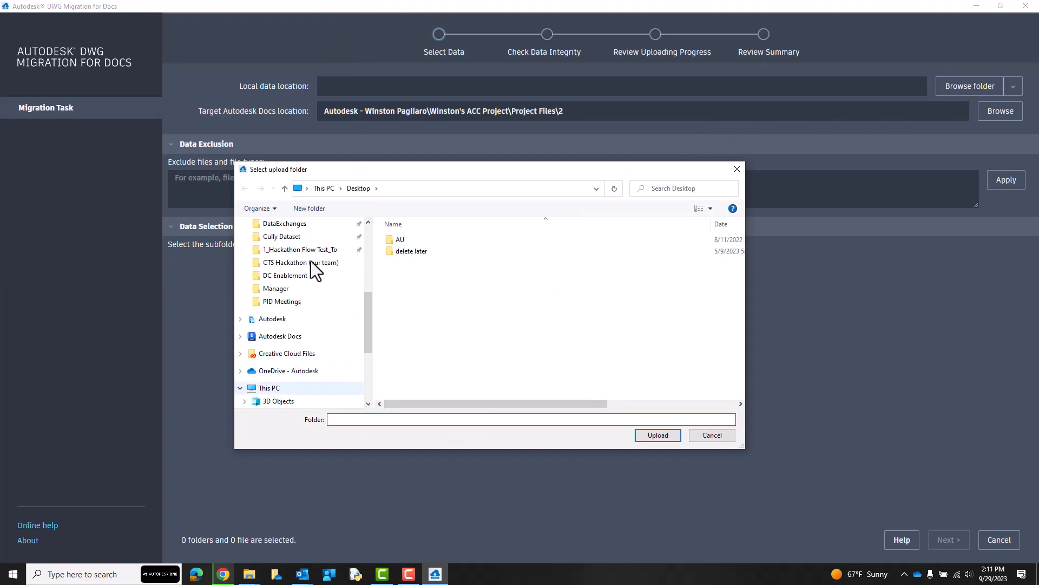
left_click(282, 276)
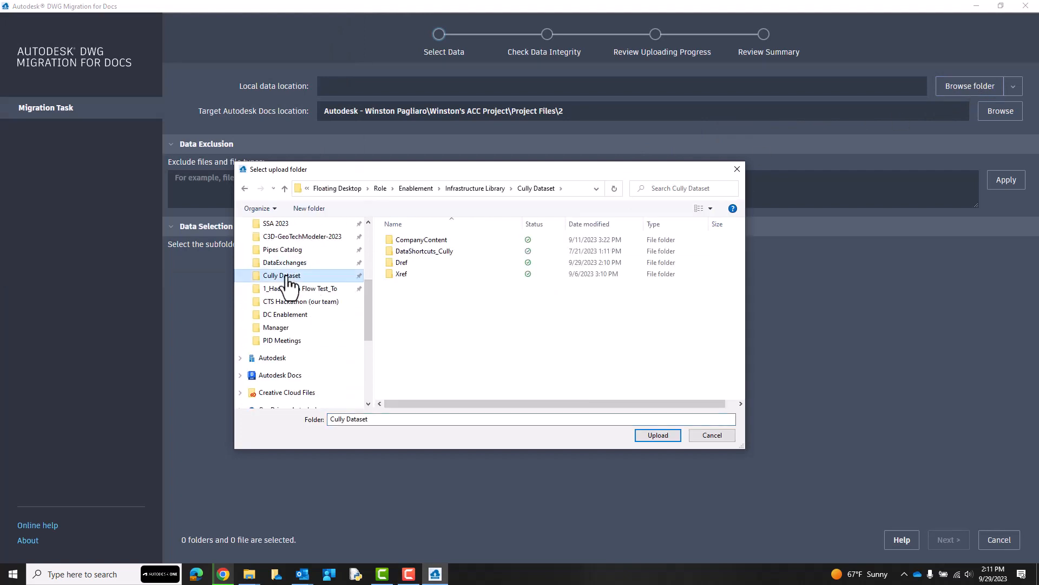
left_click(648, 439)
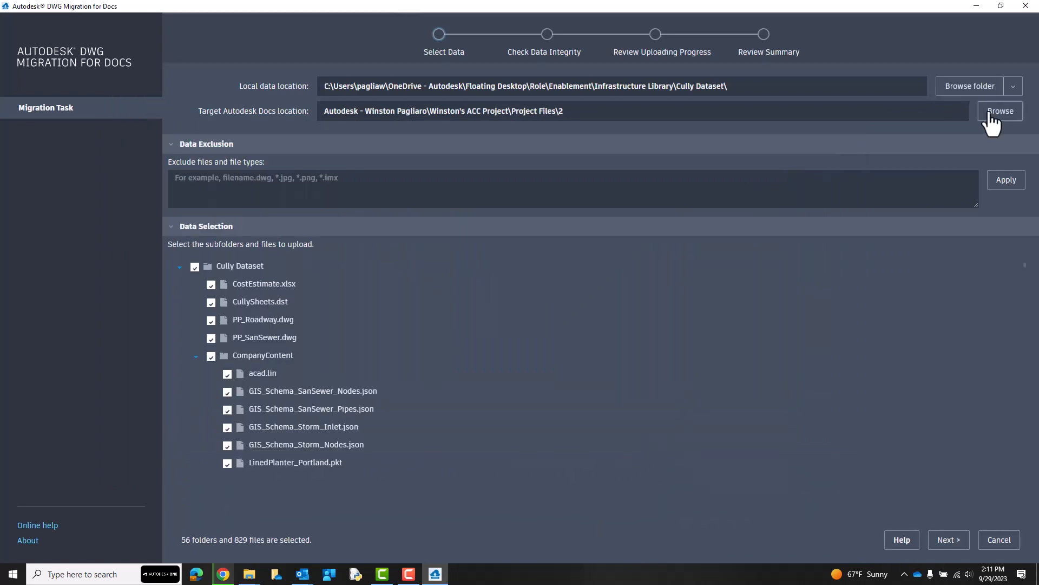
Create a new folder named "folder with a very long name" under Project Files in the target Autodesk Docs location.
left_click(991, 116)
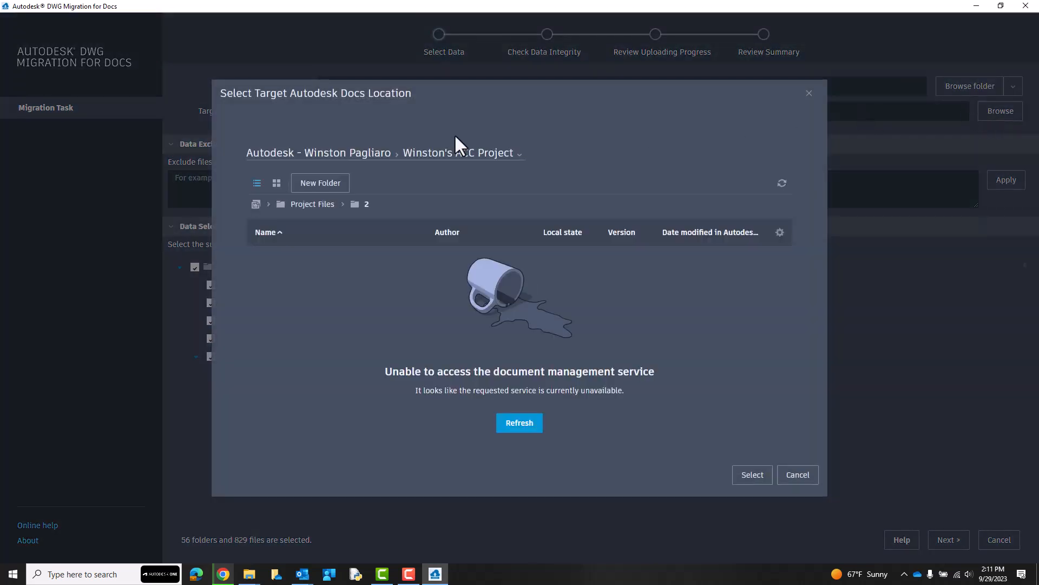
left_click(325, 206)
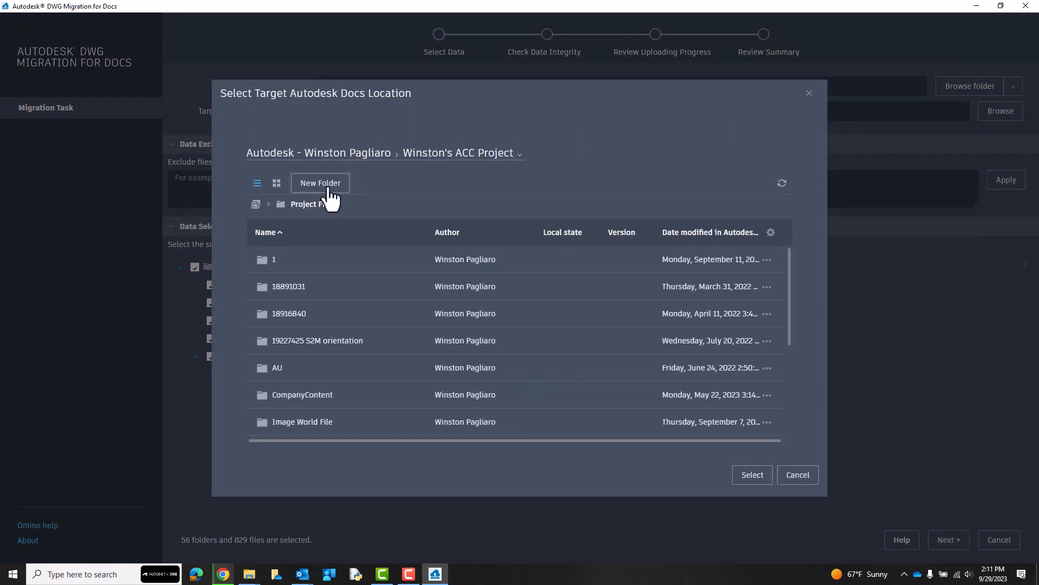
left_click(328, 186)
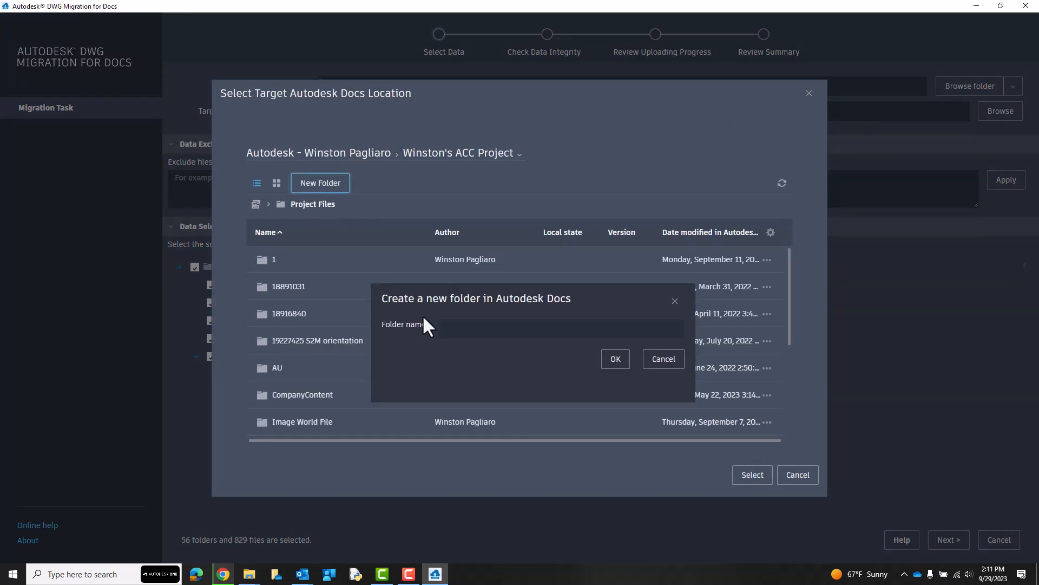
left_click(456, 329)
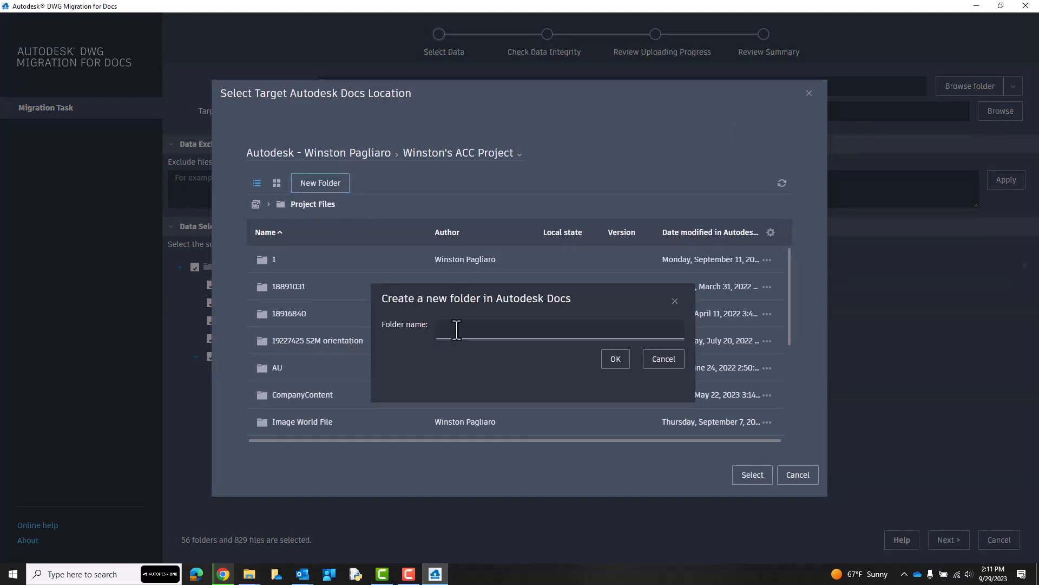
type("folder with a very long name")
left_click(615, 360)
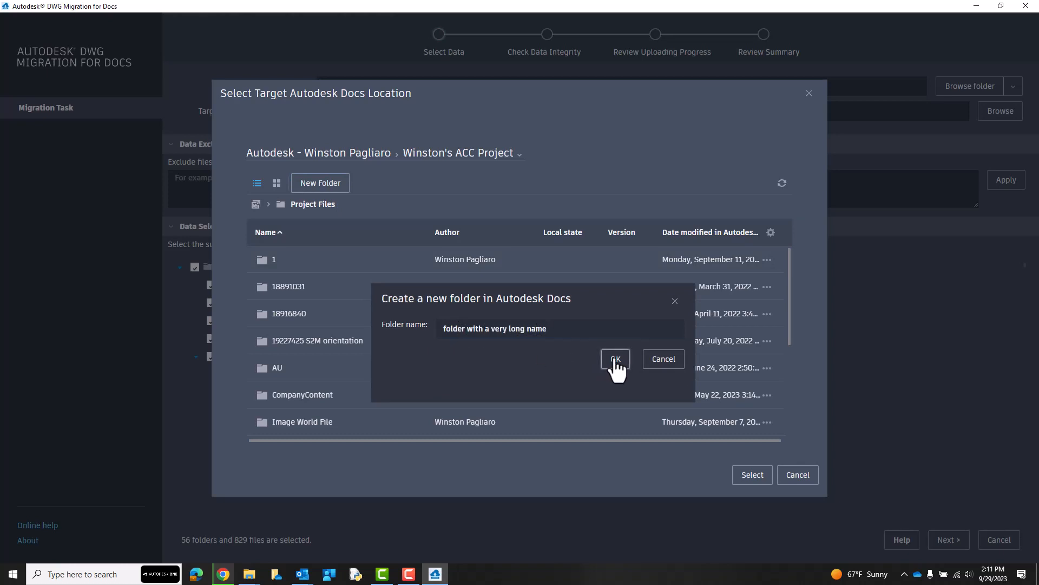
Set the new "folder with a very long name" folder as the target Autodesk Docs location.
scroll(463, 341, "down", 2)
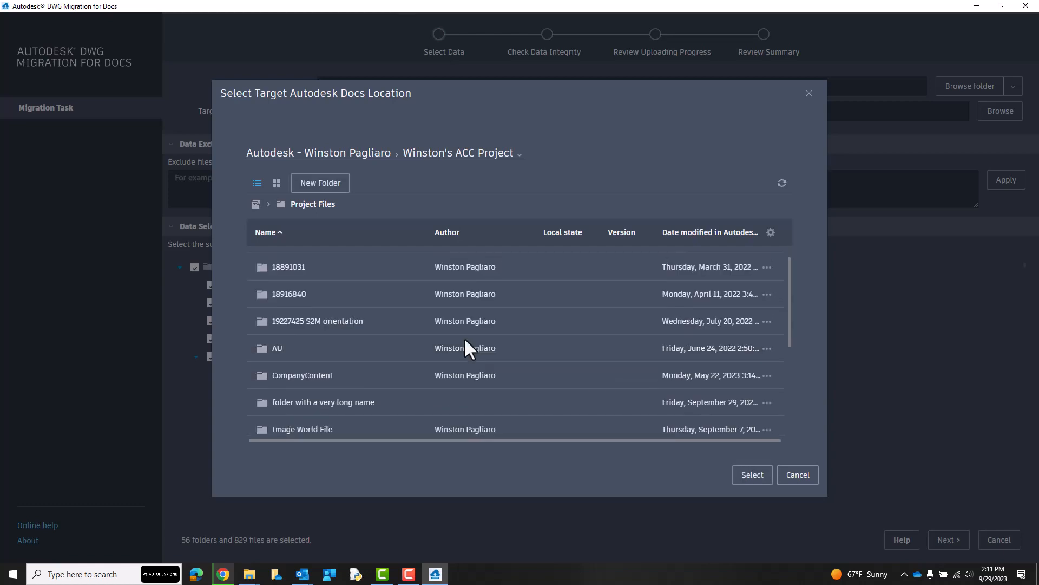
double_click(403, 368)
left_click(750, 473)
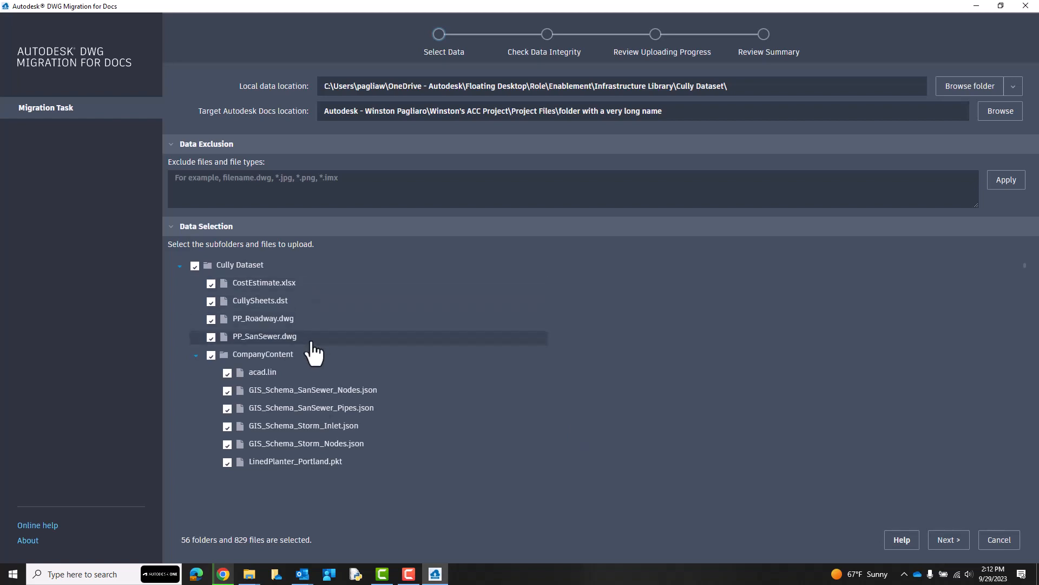
Look through the dataset's files selected for upload, collapsing the OOTB_GravCat, OOTB_PressureCat and DataShortcuts_Cully folders.
scroll(313, 354, "down", 1)
scroll(312, 344, "down", 1)
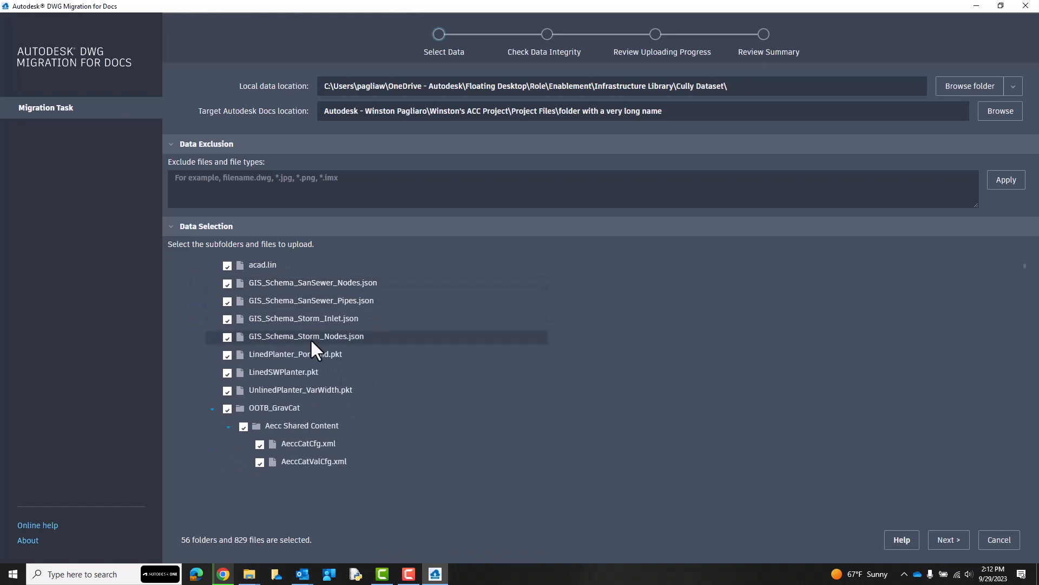
scroll(311, 343, "down", 1)
scroll(312, 344, "down", 1)
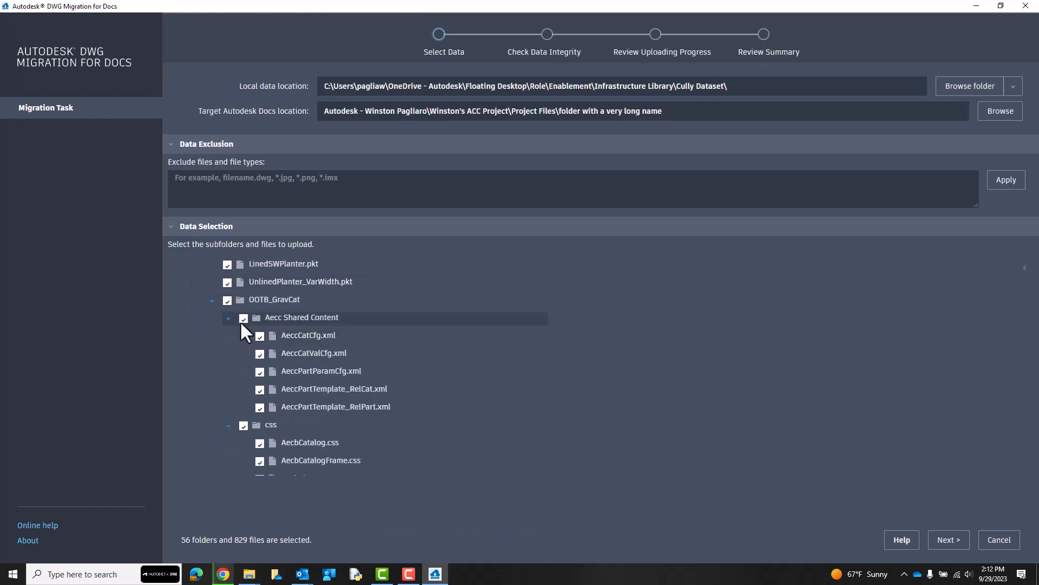
left_click(211, 301)
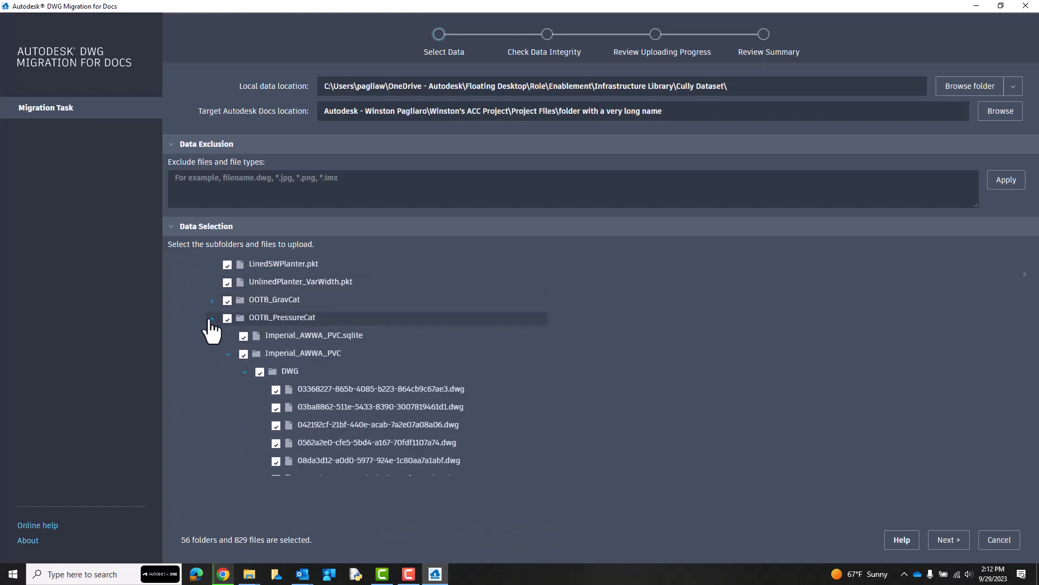
left_click(212, 318)
scroll(211, 325, "down", 1)
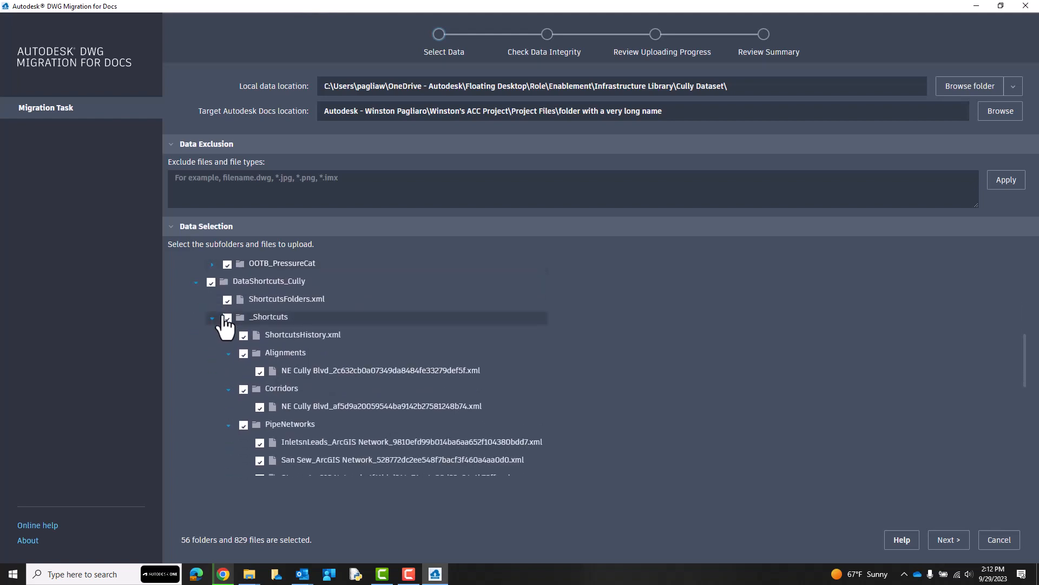
left_click(196, 282)
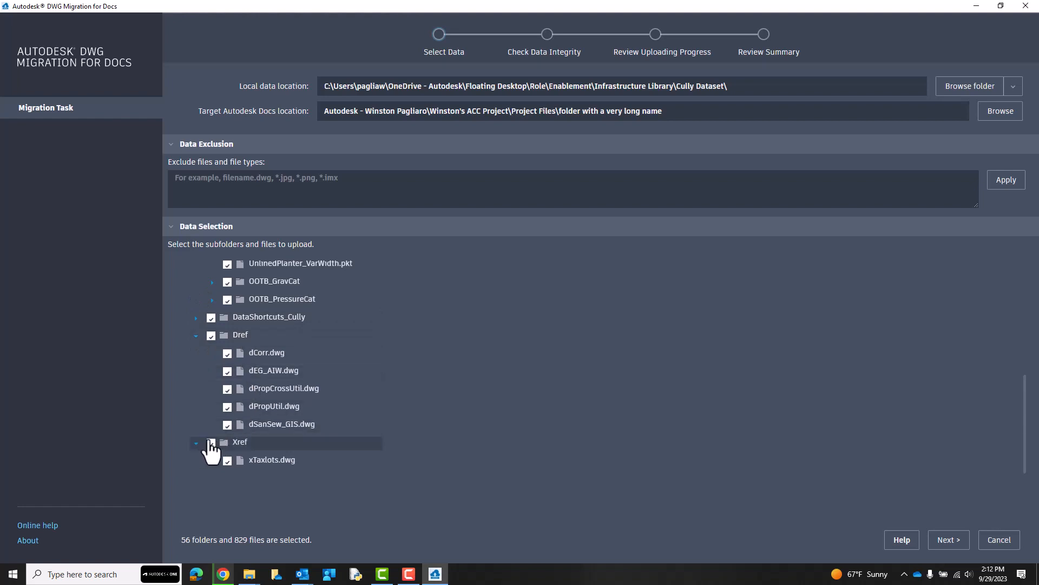
Run the data integrity check and review the details of the long path issues.
left_click(949, 540)
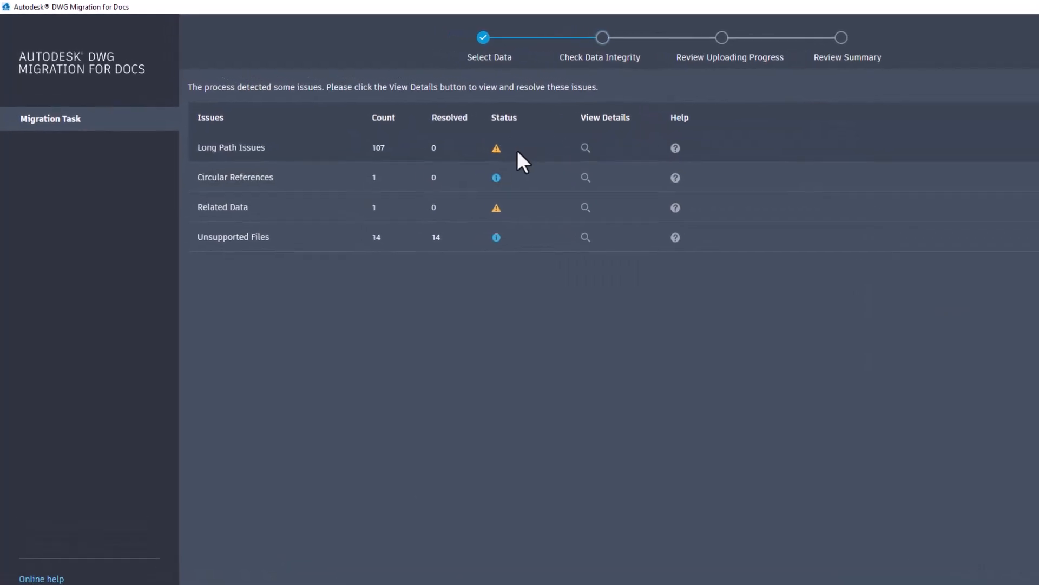
mouse_move(450, 134)
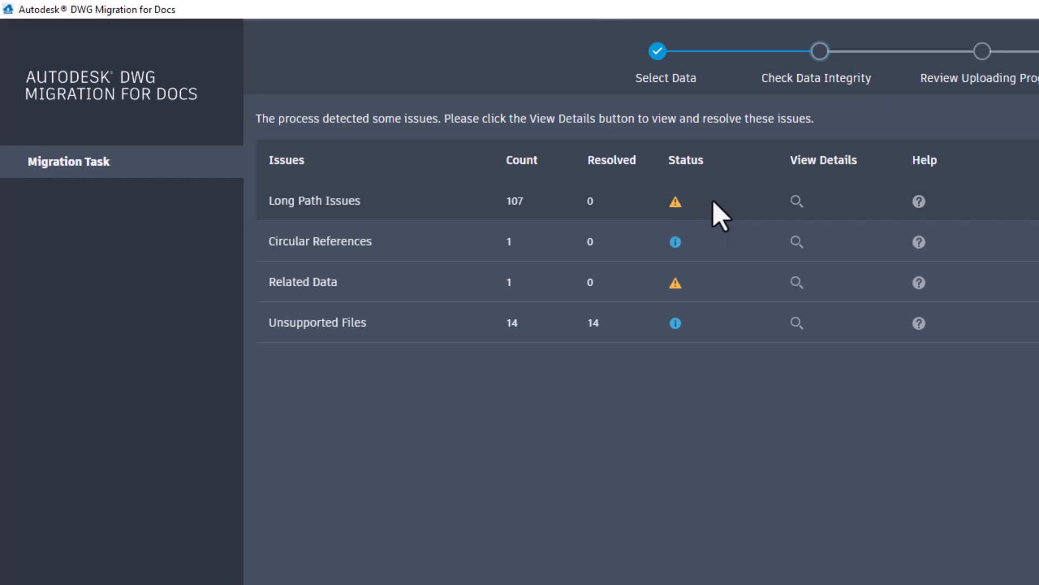
mouse_move(675, 242)
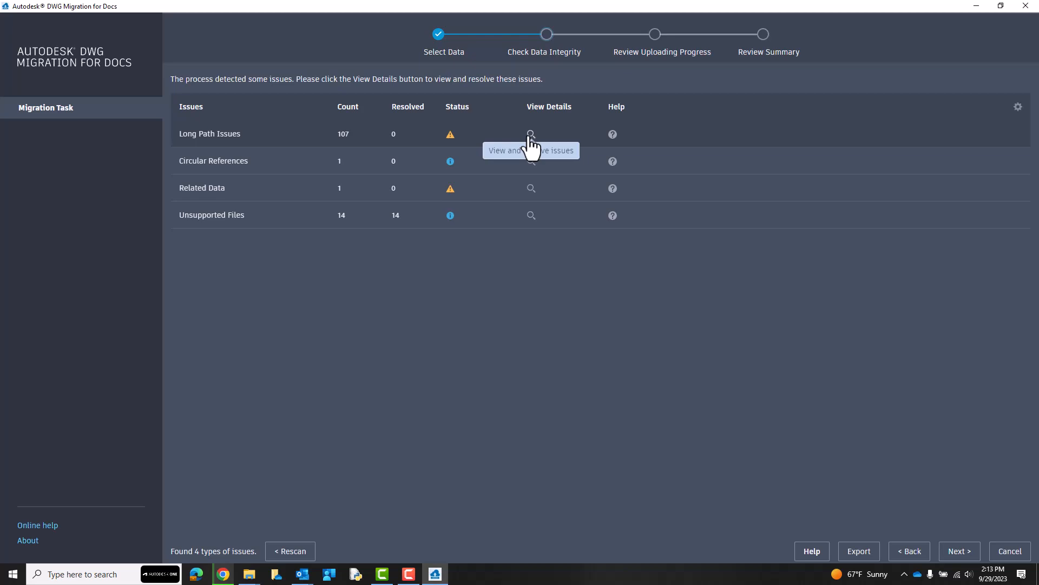
left_click(531, 134)
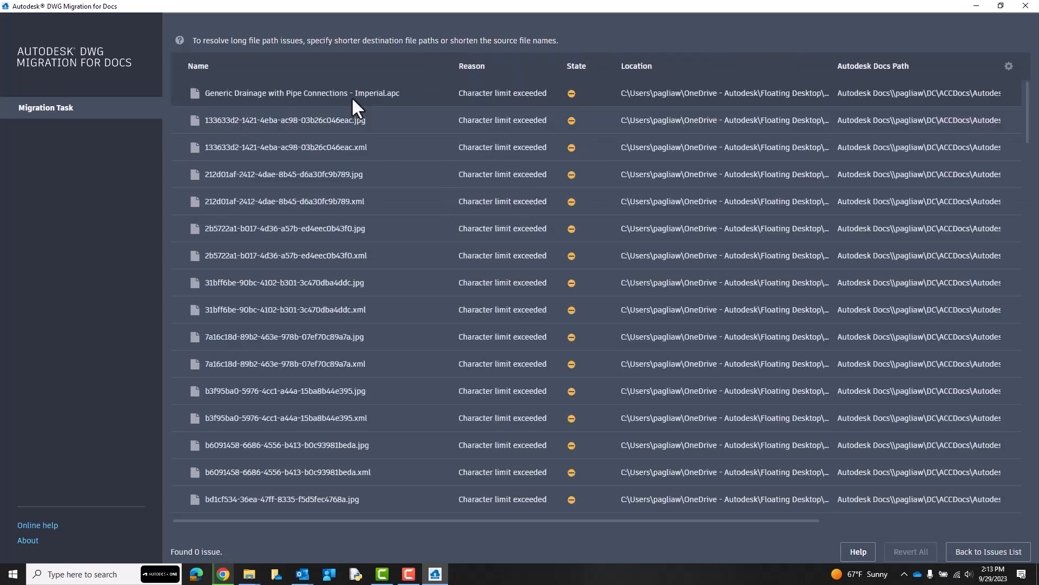
mouse_move(179, 41)
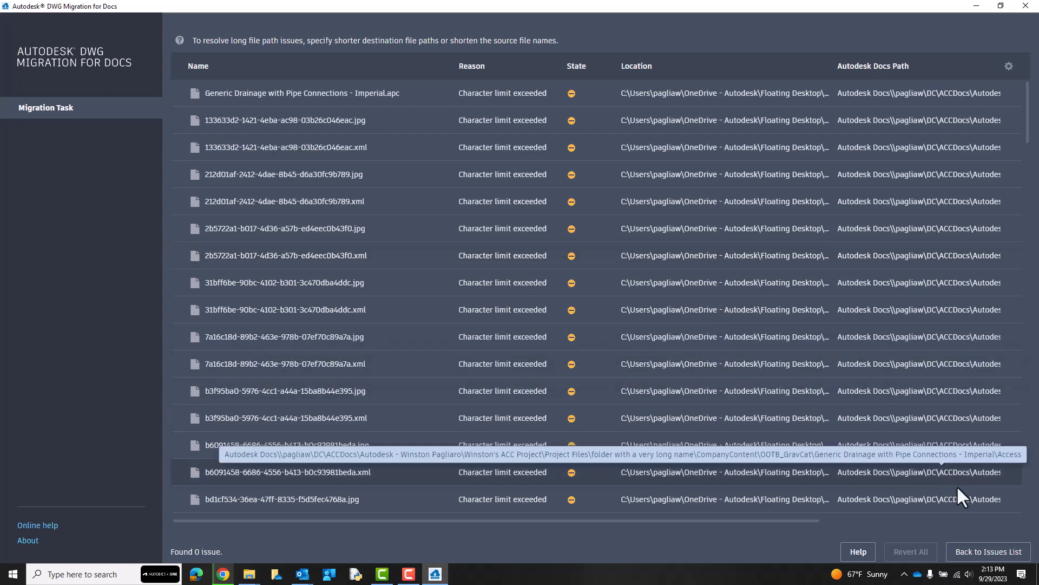
left_click(989, 551)
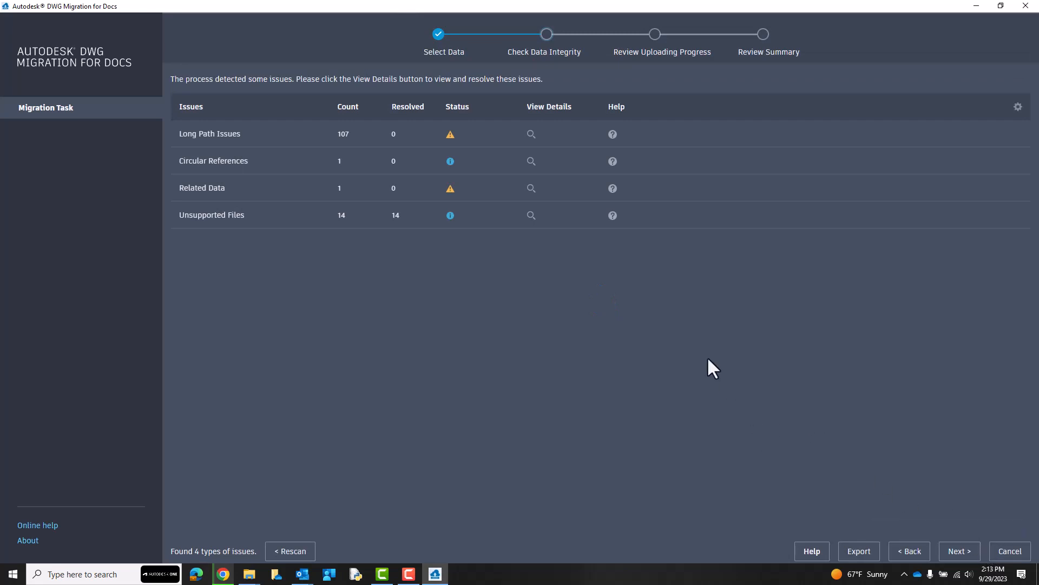
Review the circular references by examining the reference relationship map of dPropUtil.dwg, without saving the map.
left_click(531, 162)
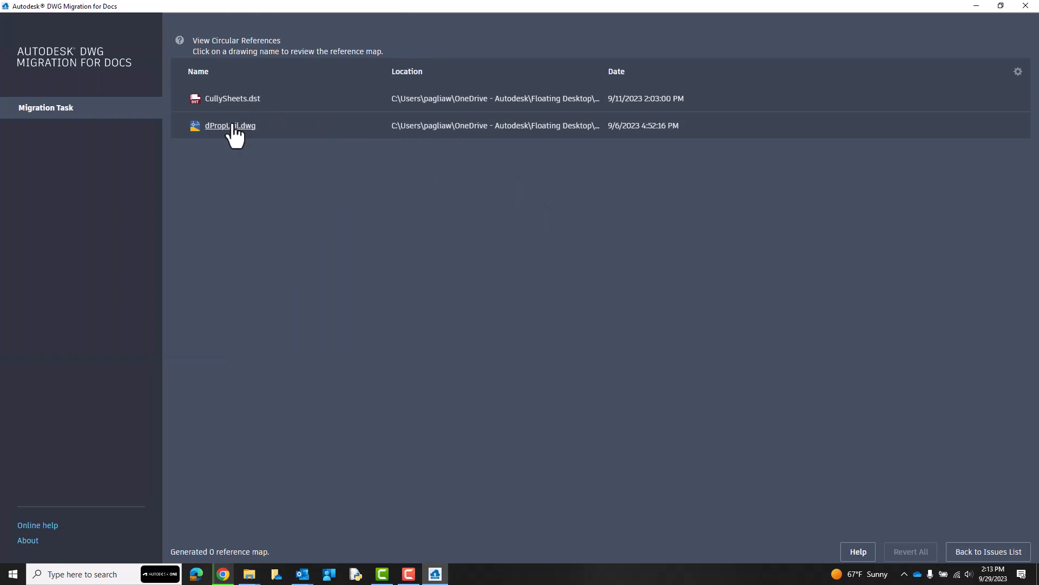
left_click(230, 126)
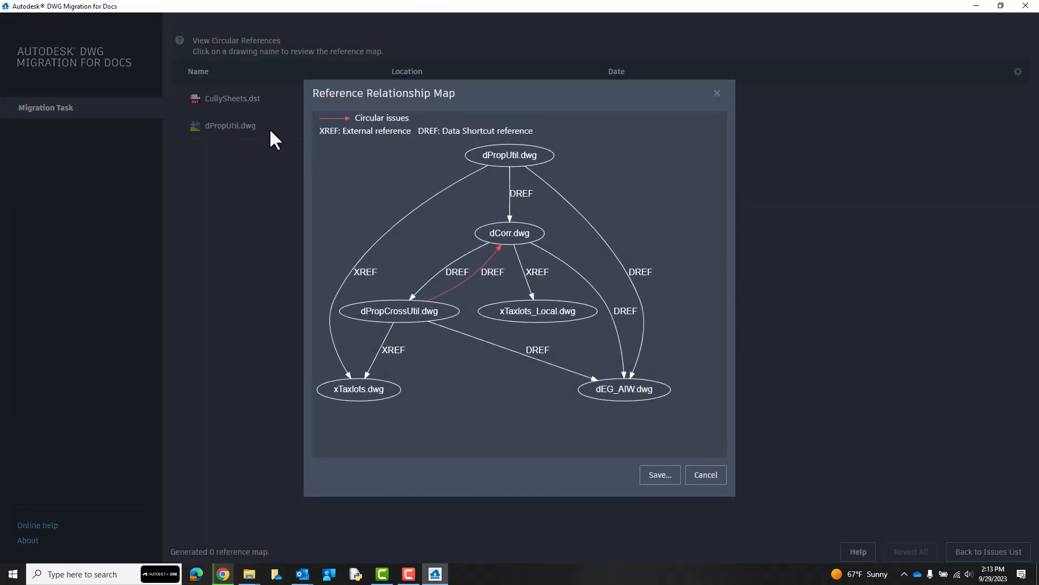
left_click(718, 93)
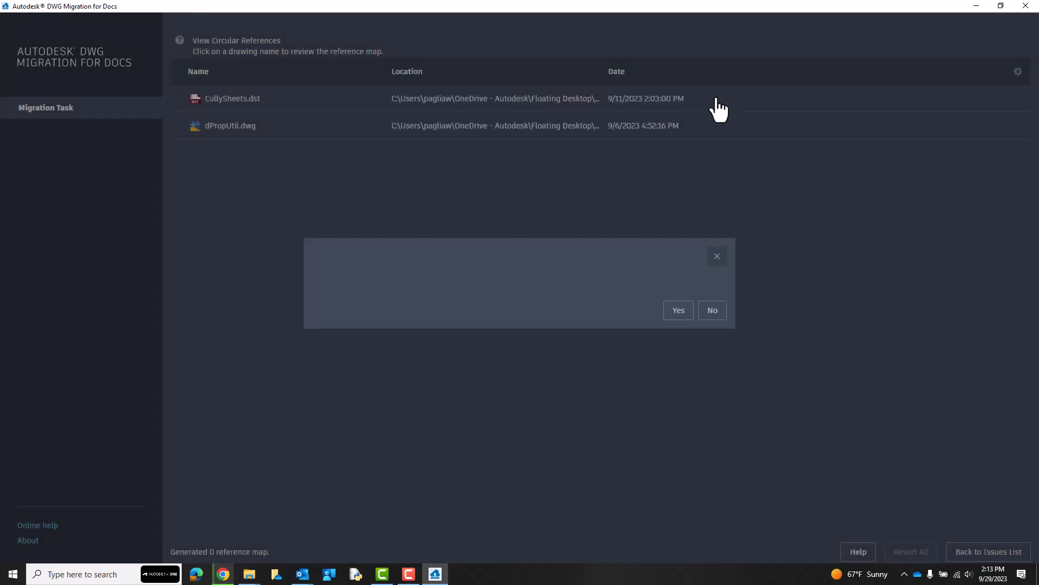
left_click(970, 550)
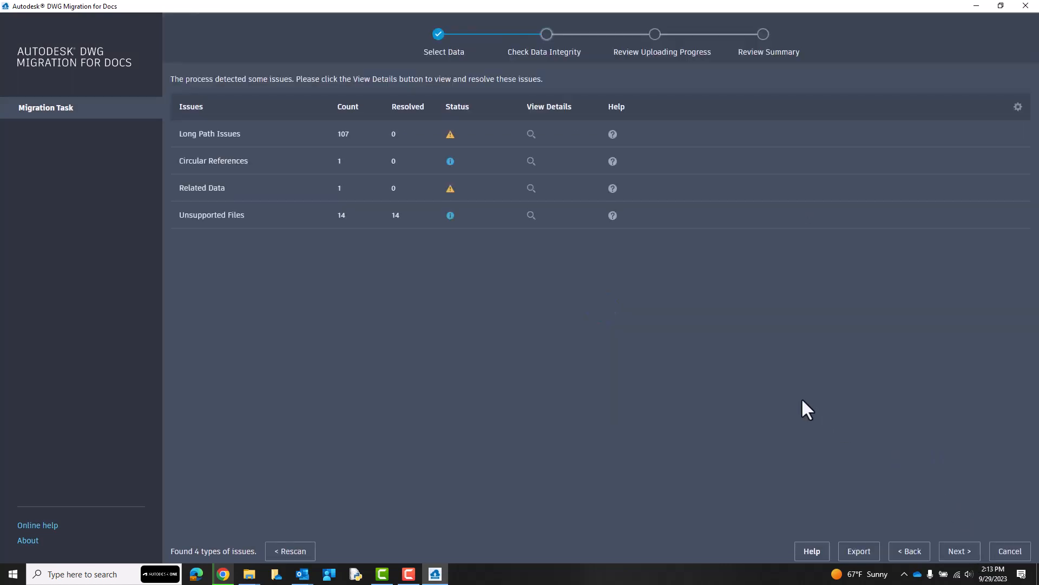
Examine which drawing hosts xTaxlots_Local.dwg in the related data issues, and review the list of unsupported files.
left_click(531, 189)
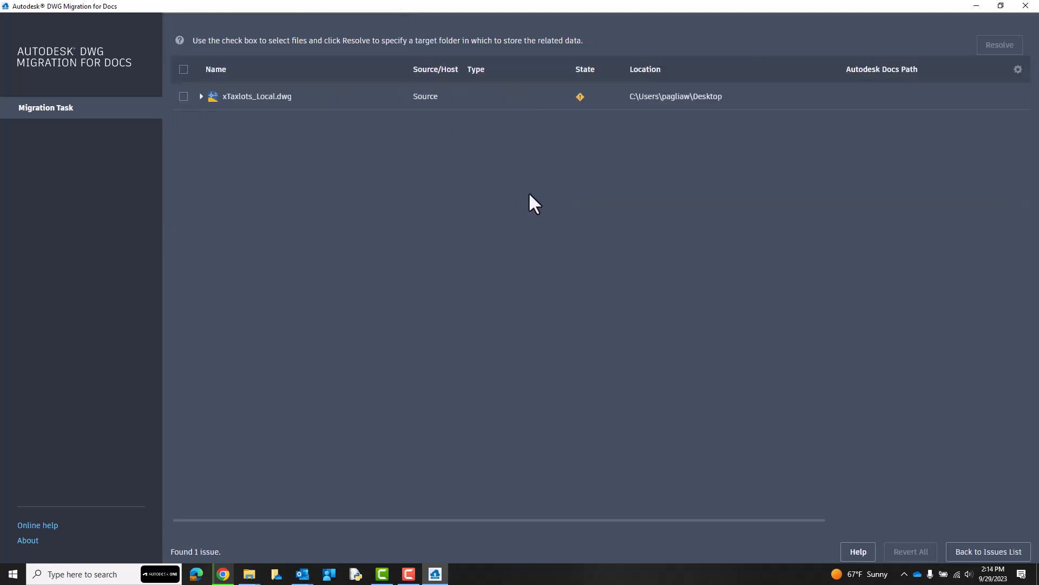
left_click(201, 96)
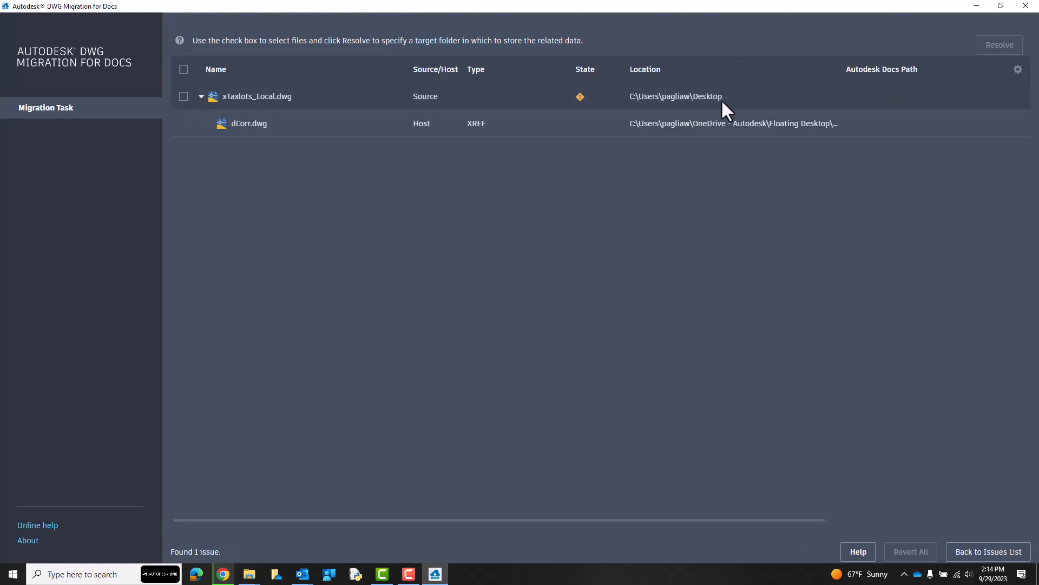
left_click(993, 546)
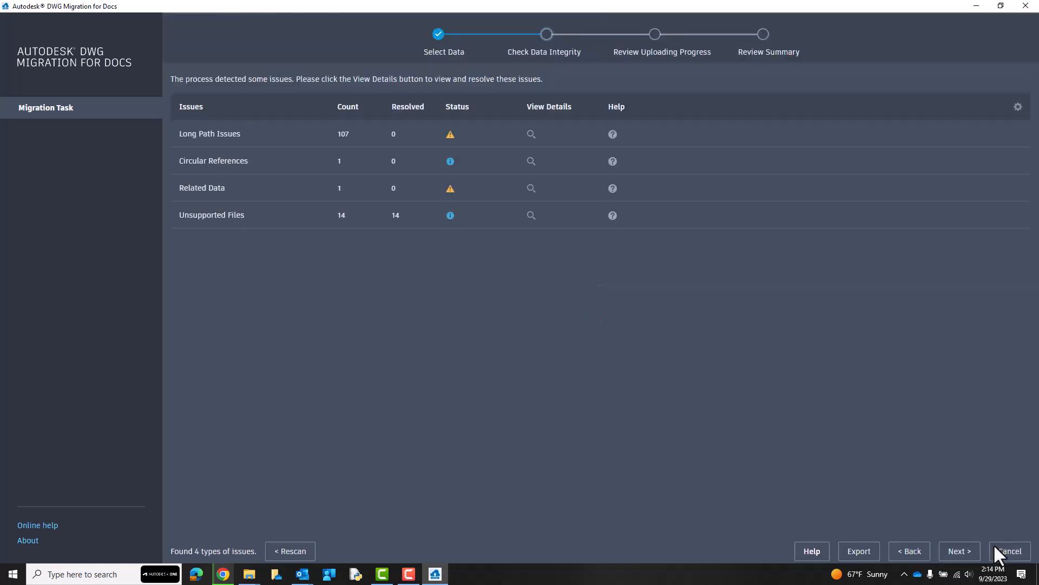
left_click(532, 216)
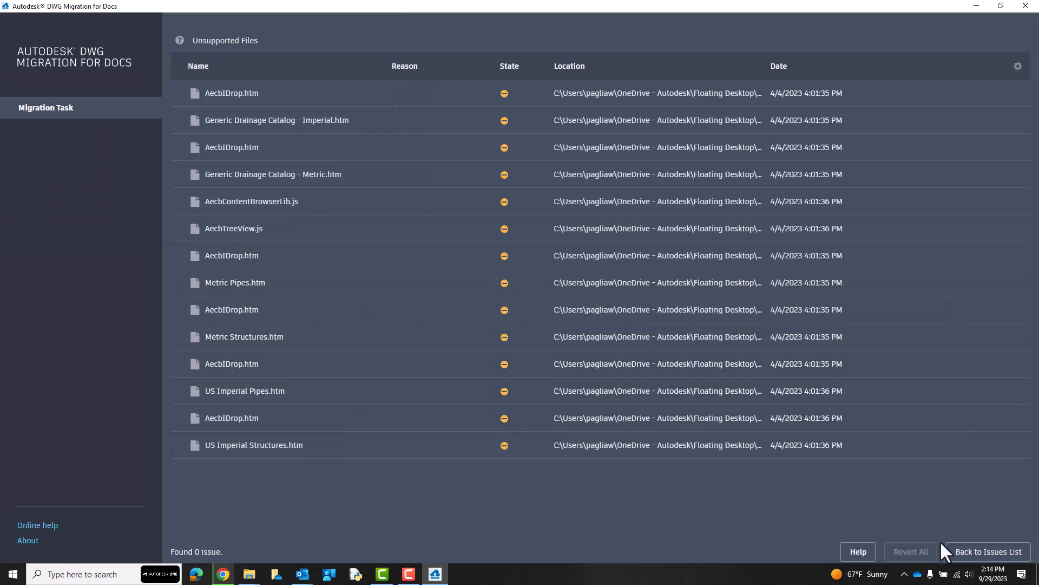
left_click(962, 562)
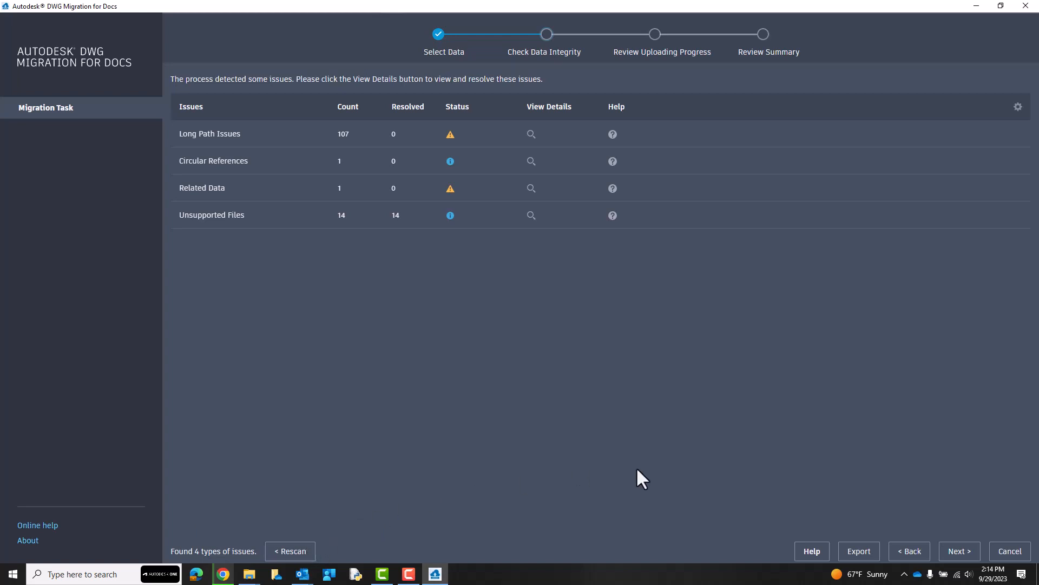
Return to the data selection and set the target Autodesk Docs location to a new folder named 2 under Project Files.
left_click(907, 552)
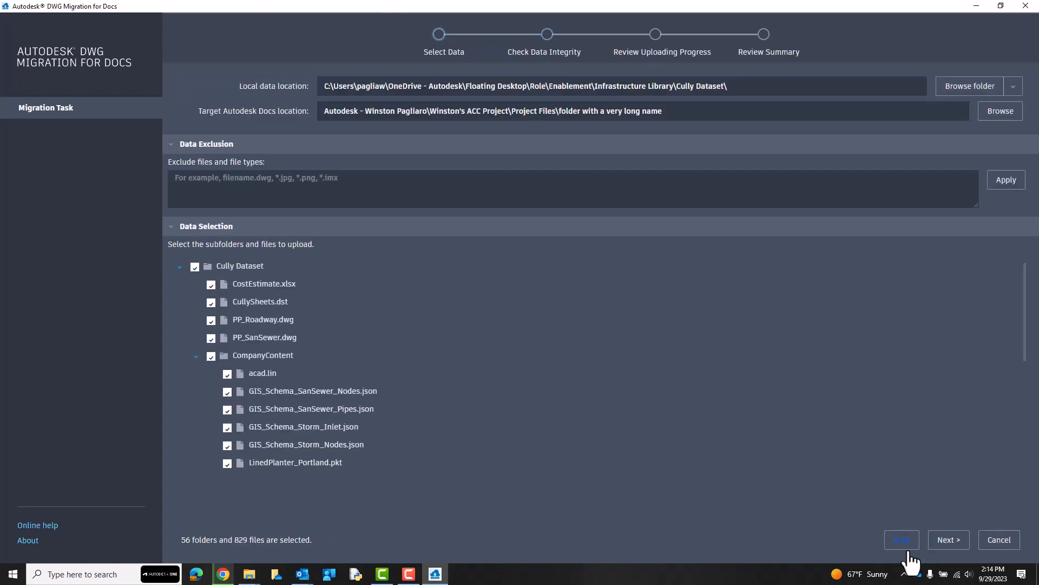
left_click(1000, 111)
left_click(313, 204)
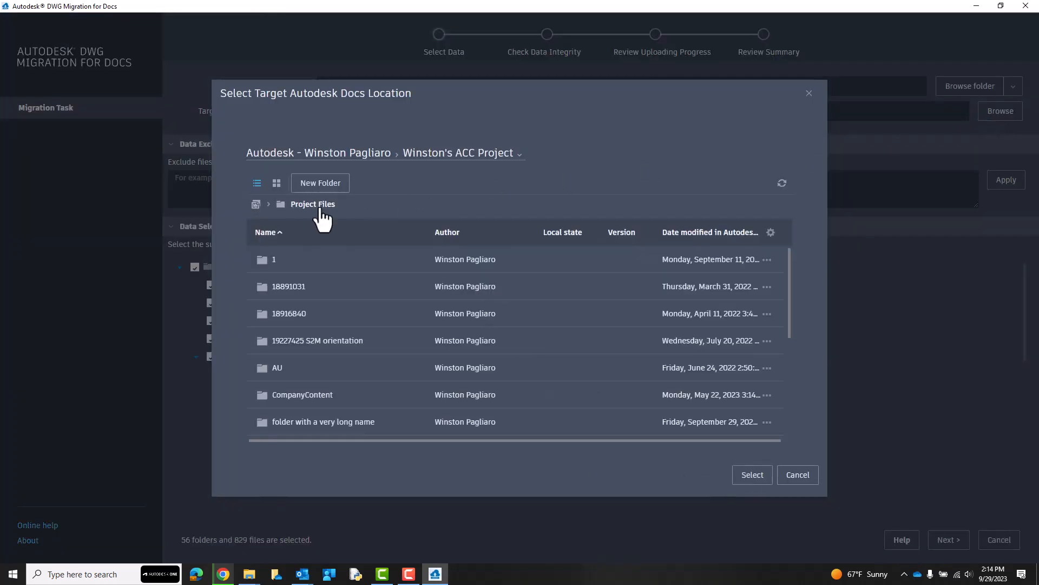
left_click(321, 183)
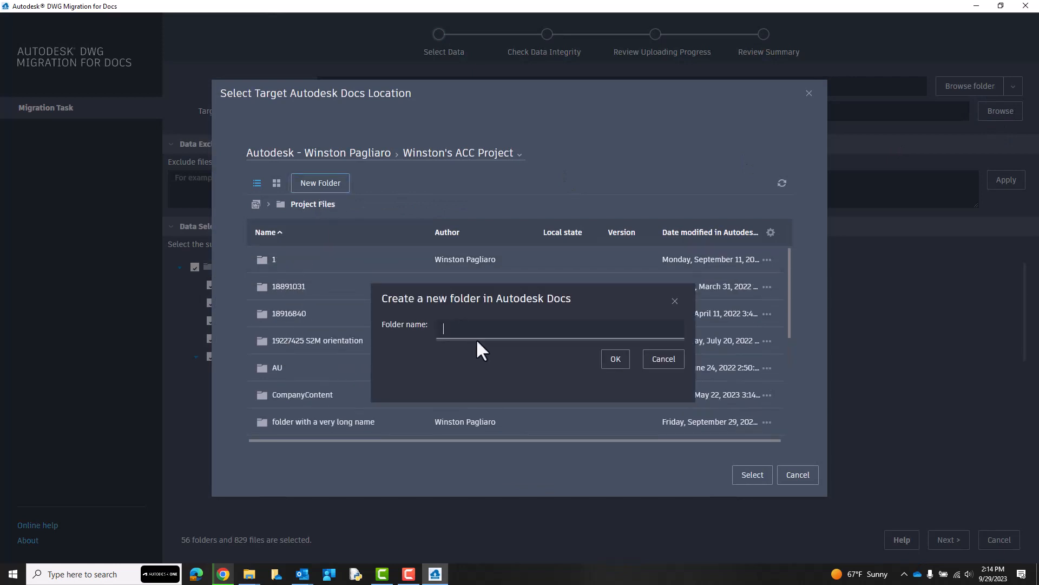
type("2")
left_click(273, 367)
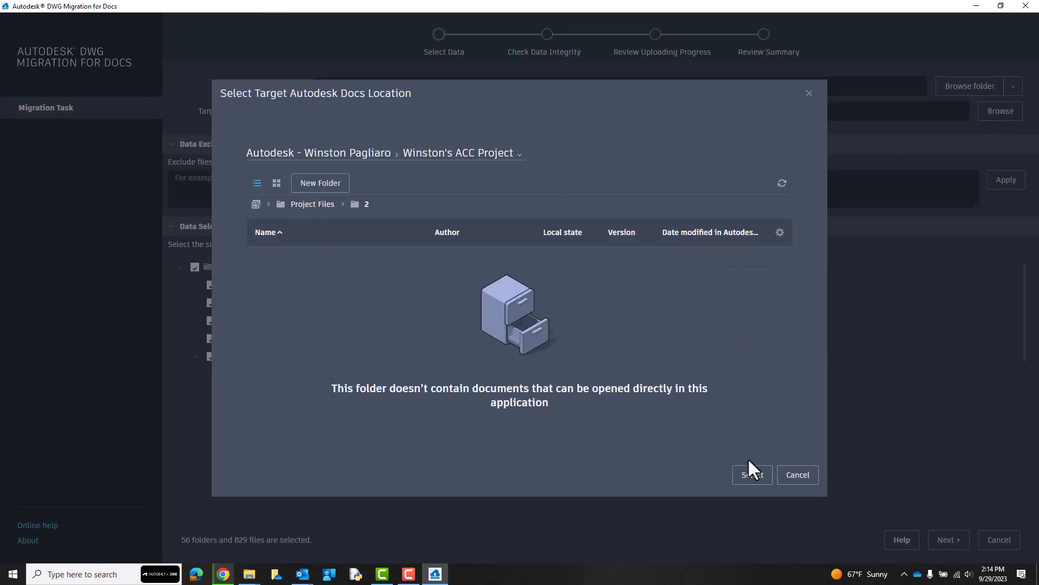
left_click(750, 473)
Exclude the OOTB_GravCat and OOTB_PressureCat folders from the upload and rerun the data integrity check.
scroll(279, 353, "down", 5)
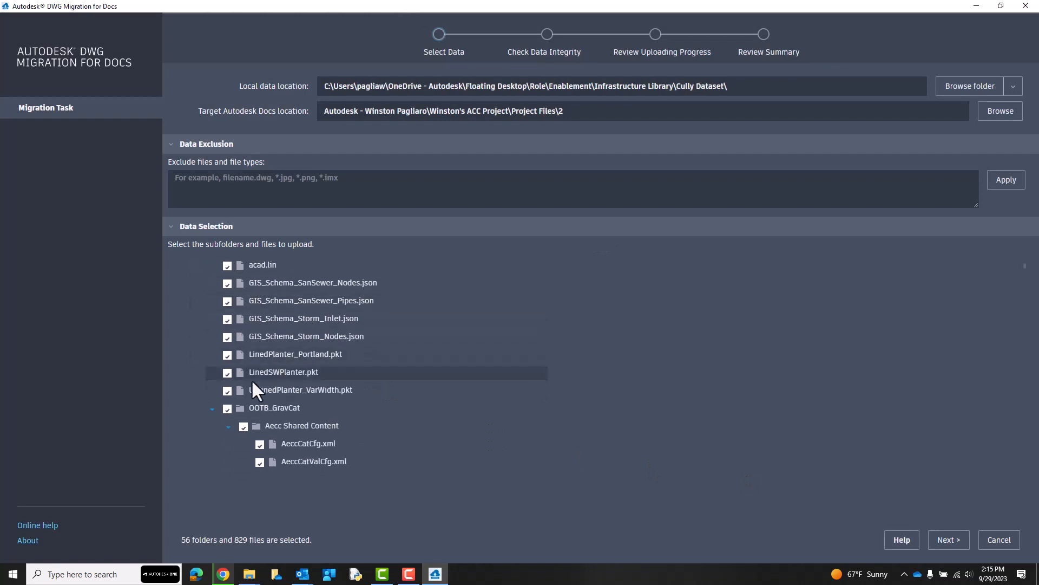
left_click(212, 409)
left_click(227, 409)
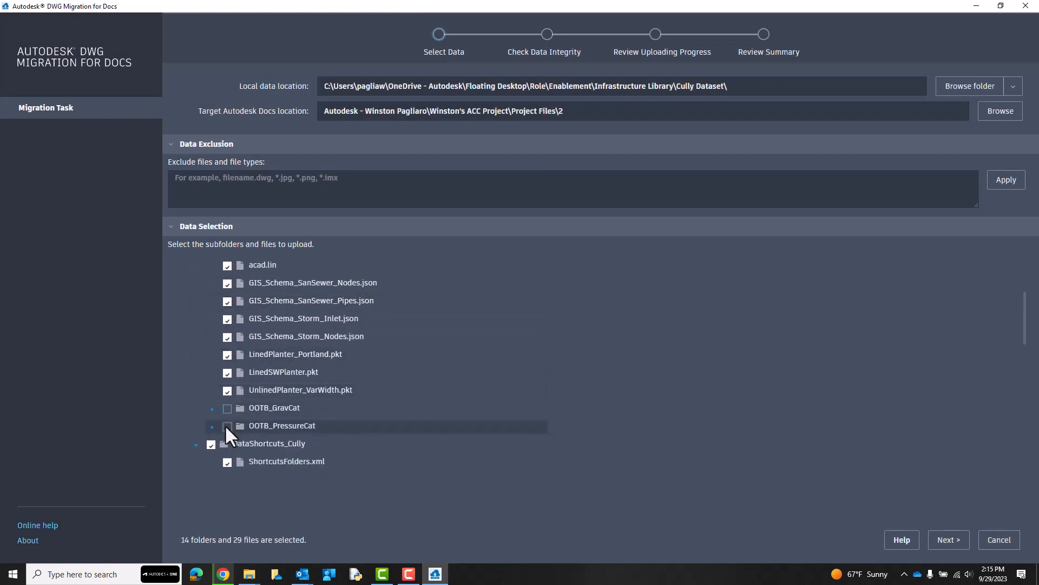
scroll(225, 423, "down", 1)
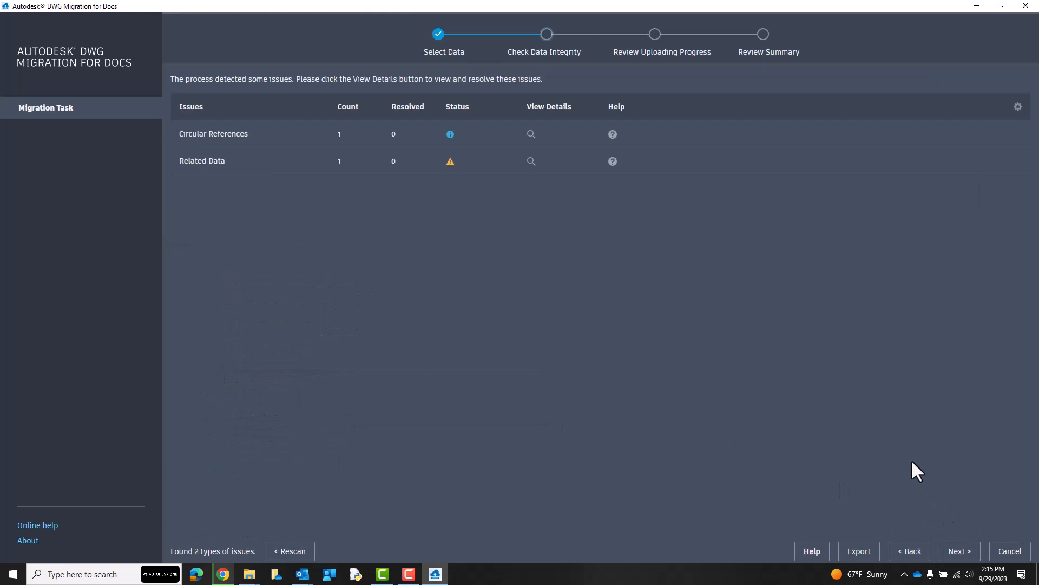
Resolve the related data issue for xTaxlots_Local.dwg by storing it in the Xref folder inside folder 2, then return to the issues list.
left_click(531, 161)
left_click(201, 97)
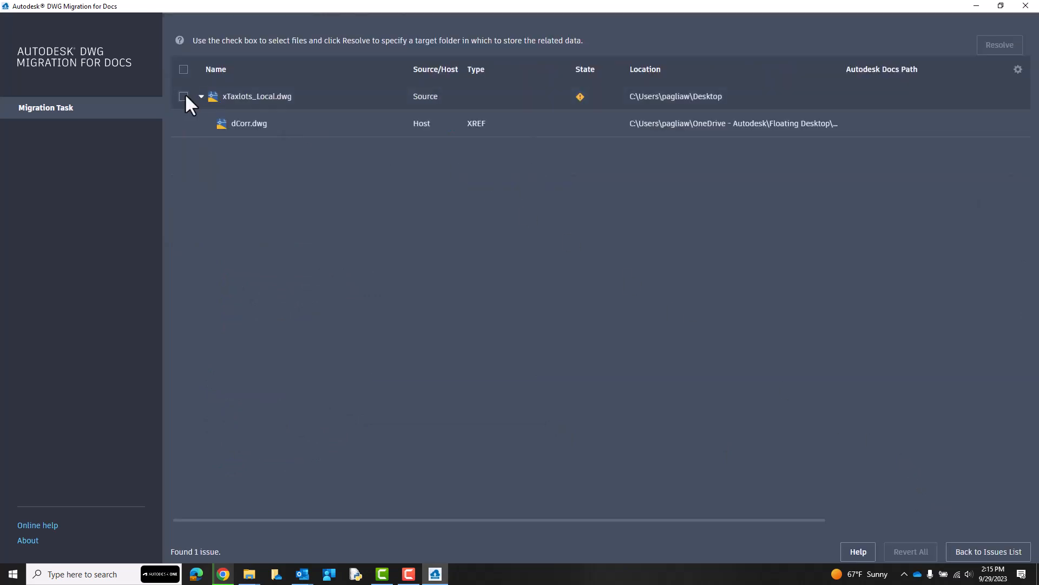
left_click(184, 96)
left_click(986, 53)
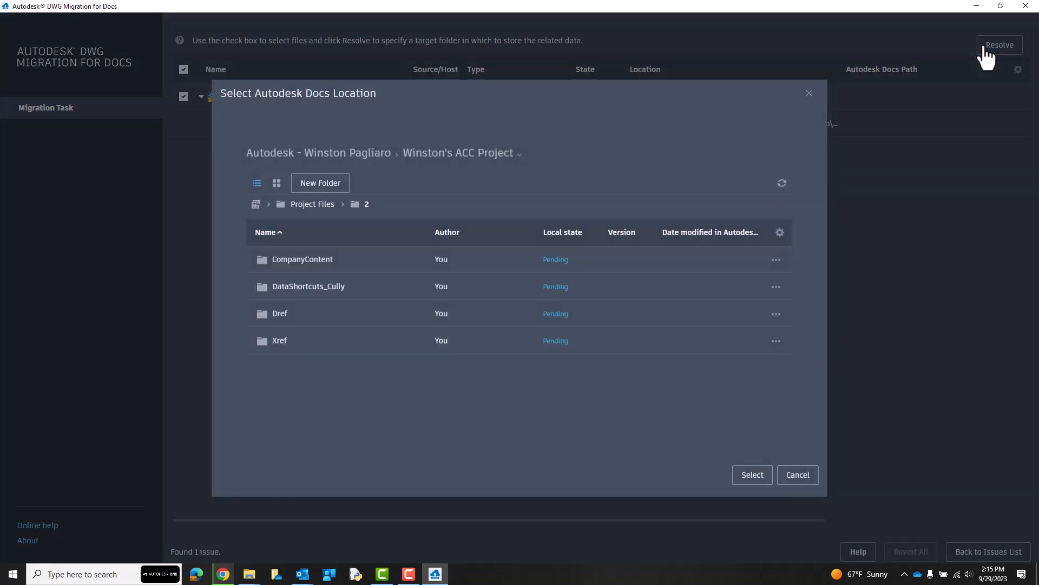
left_click(279, 340)
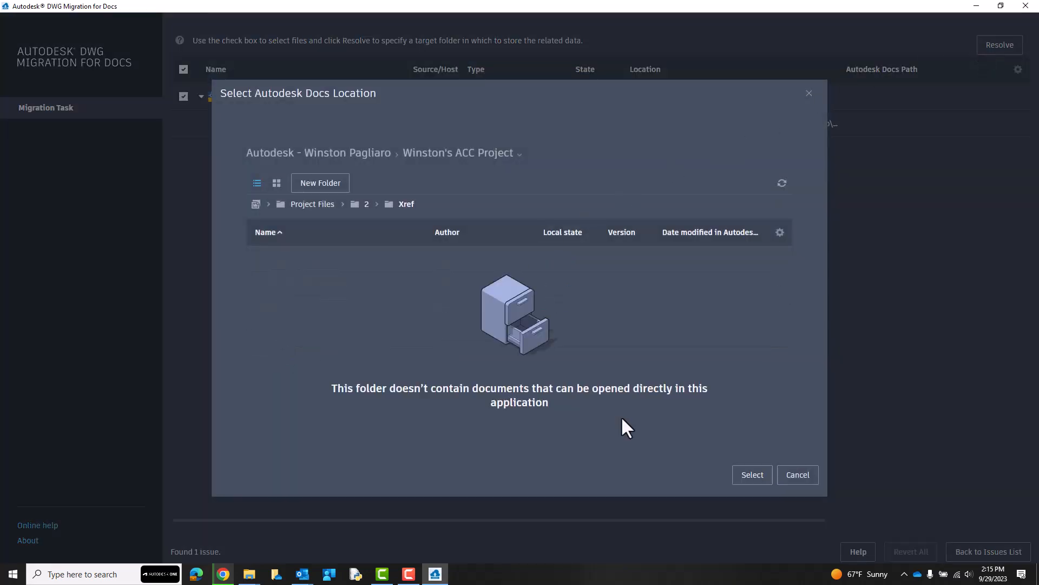
left_click(761, 476)
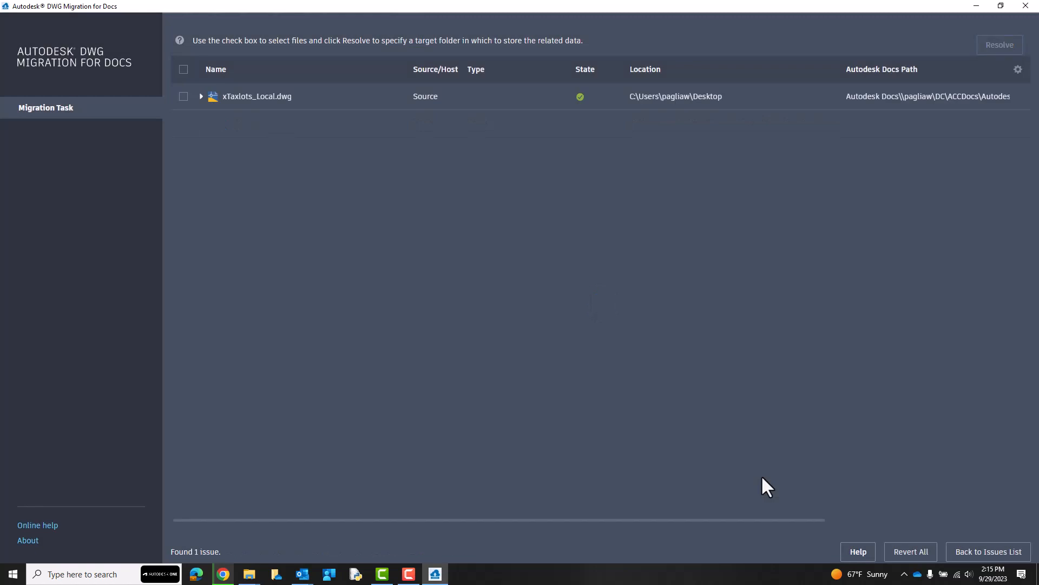
left_click(968, 551)
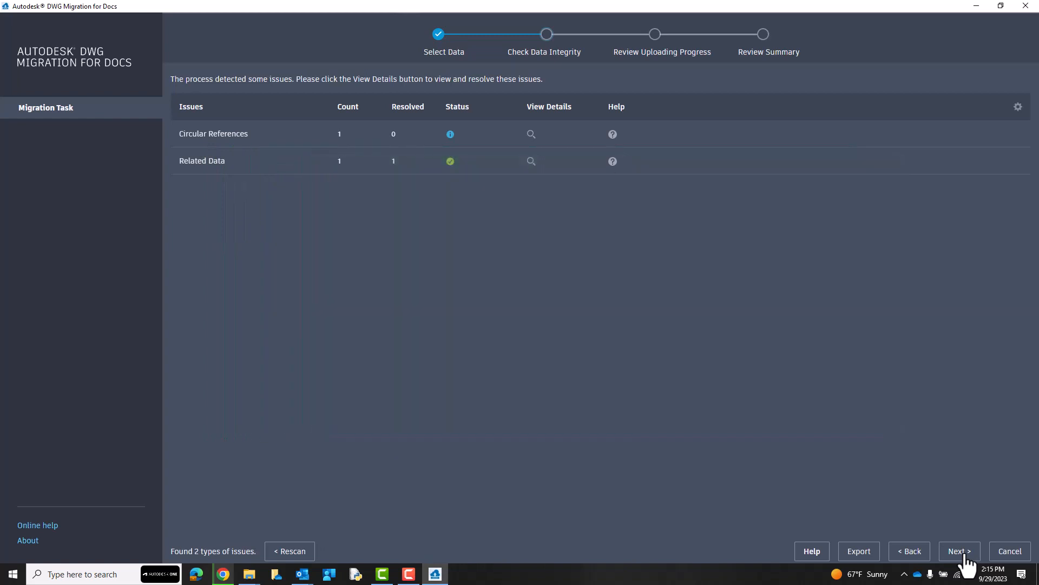
Start uploading the listed files to Autodesk Docs and open Autodesk Desktop Connector.
left_click(959, 551)
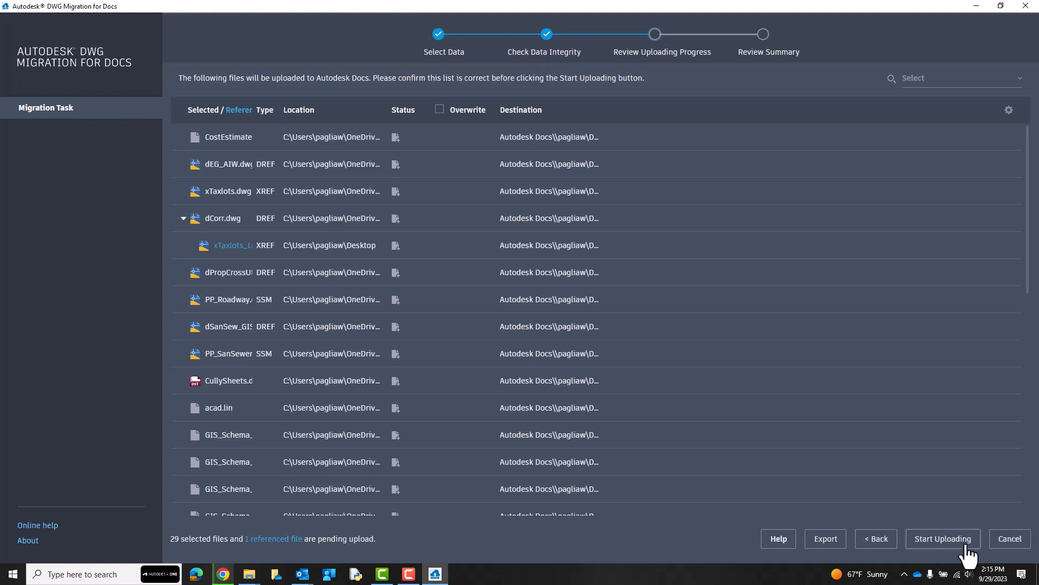
left_click(967, 546)
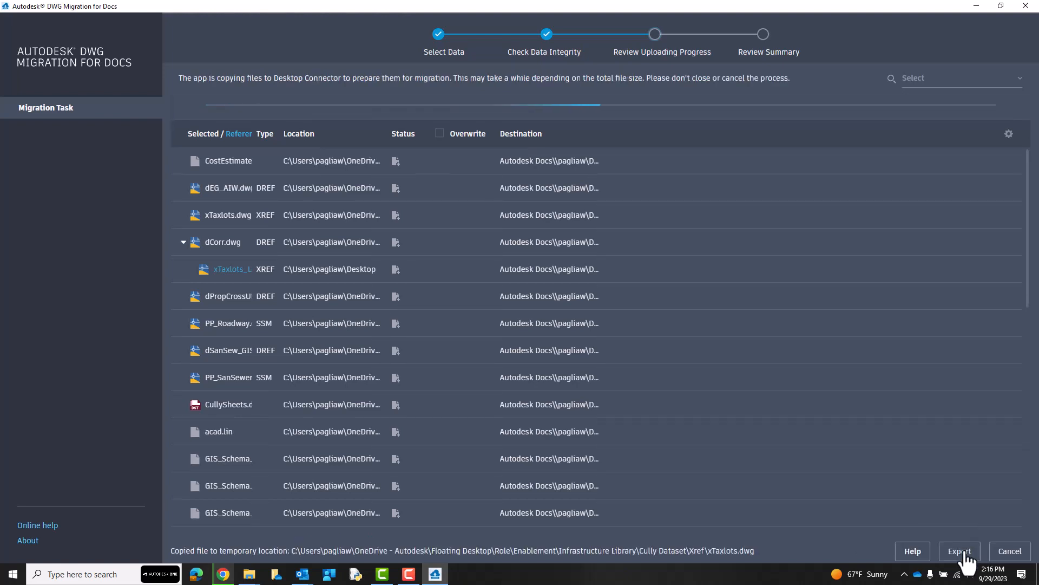
left_click(904, 576)
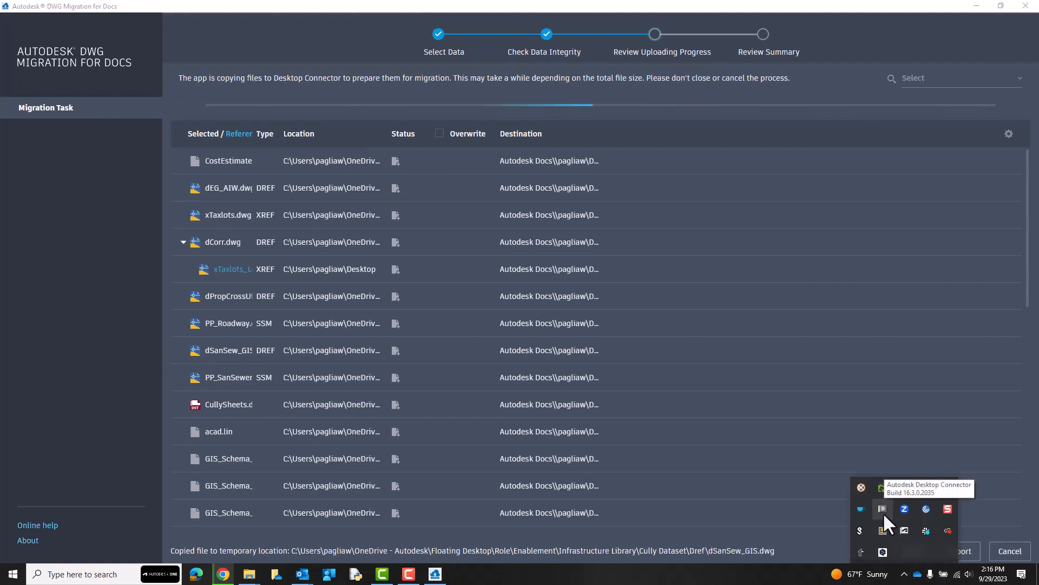
left_click(882, 511)
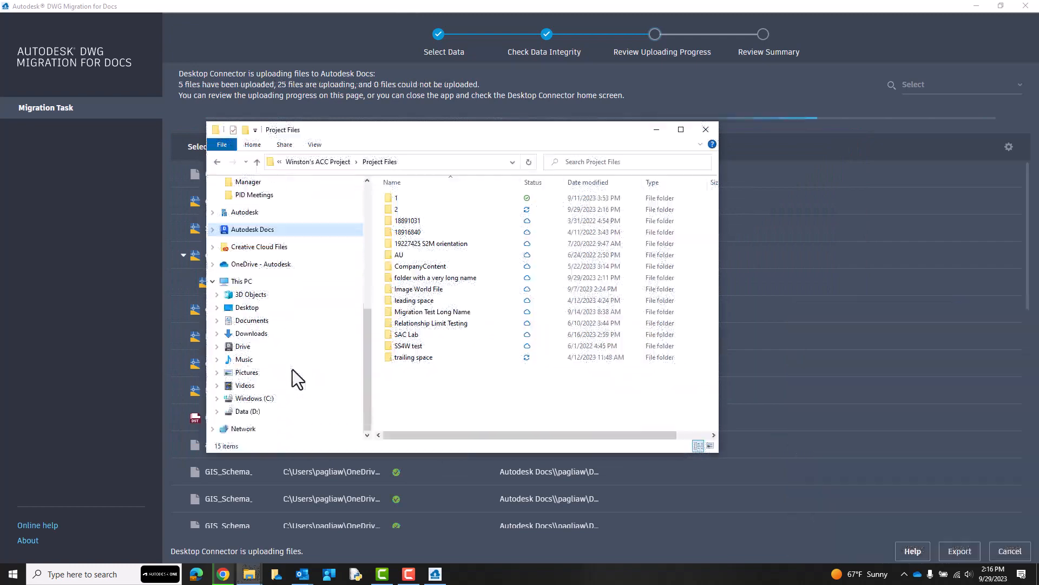
Examine the properties of the Windows (C:) drive in File Explorer, including its free space.
right_click(267, 398)
left_click(292, 386)
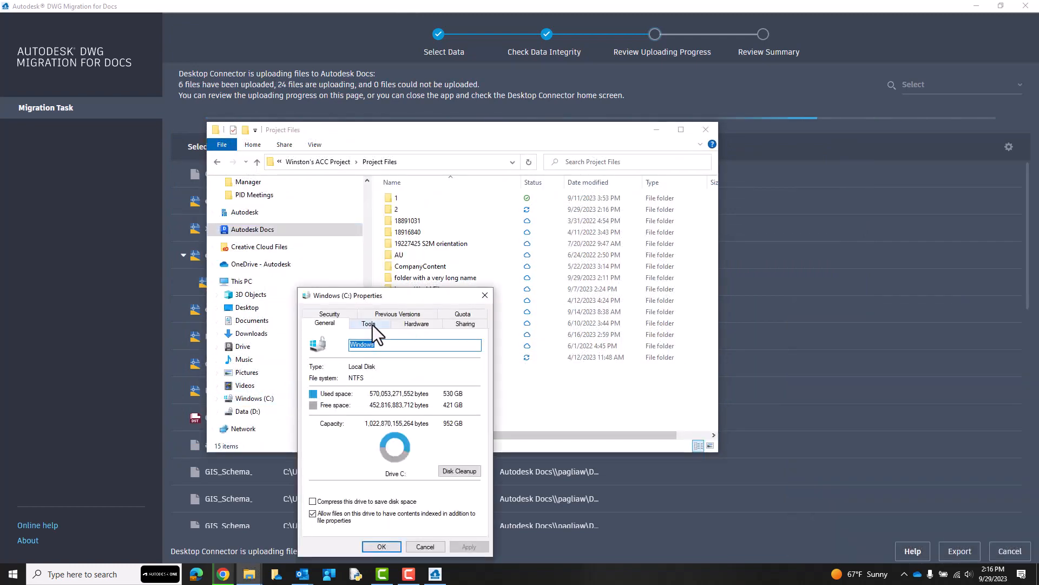
left_click_drag(386, 299, 516, 177)
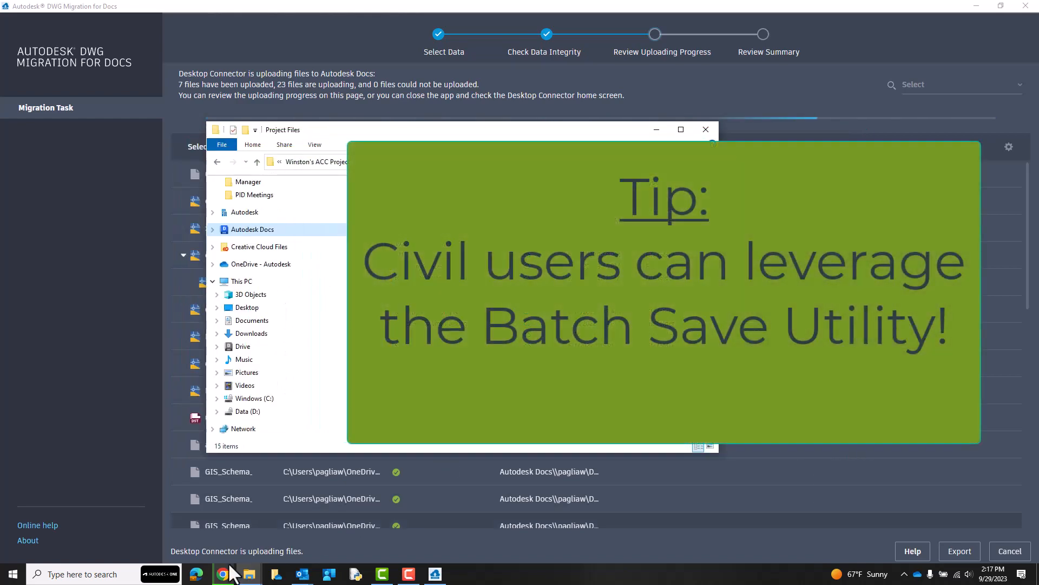
Search Windows for "batch" and launch the Autodesk Batch Save Utility (Standalone).
left_click(100, 575)
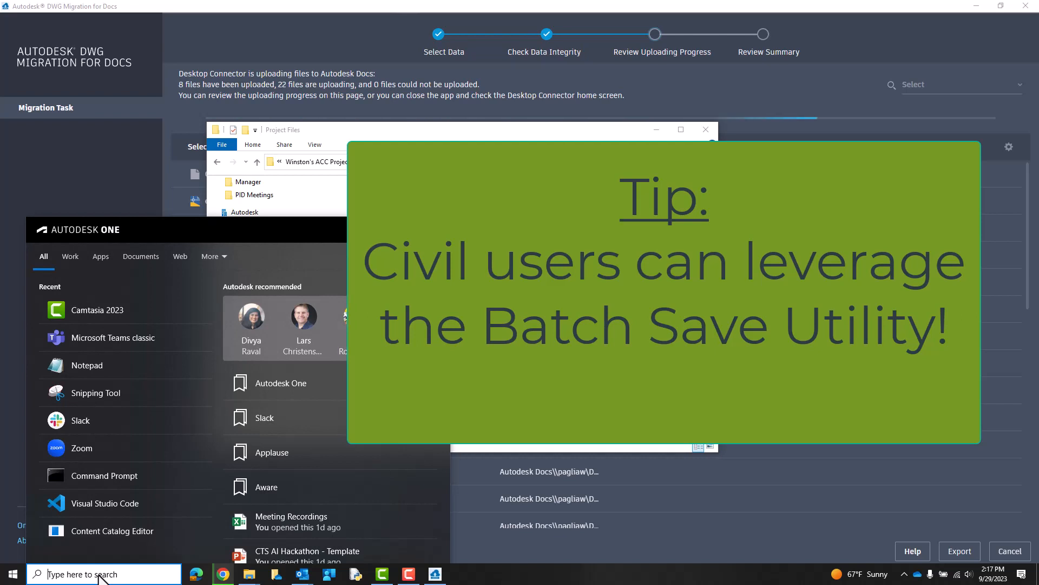
type("batch")
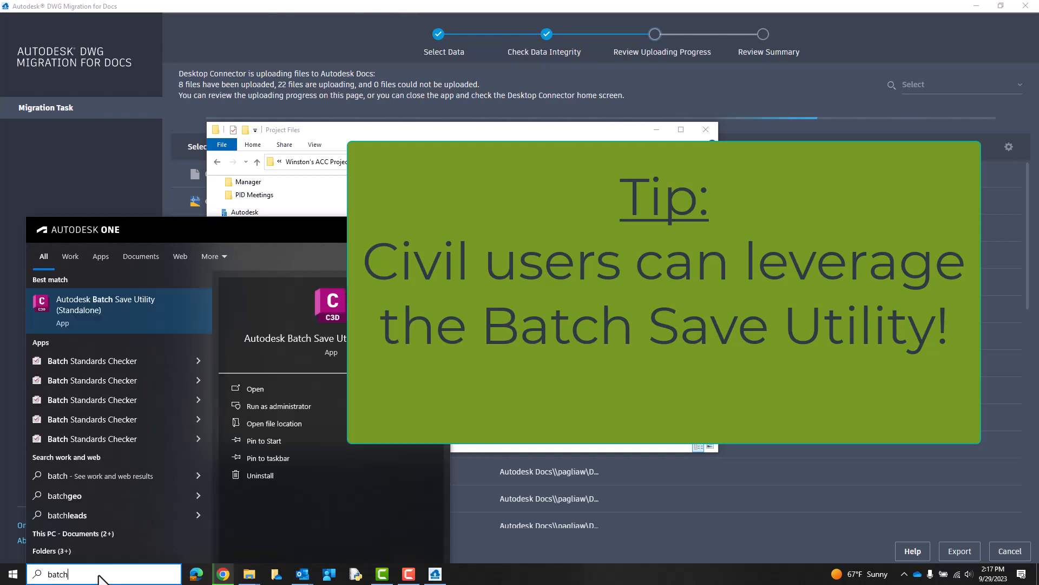
left_click(167, 314)
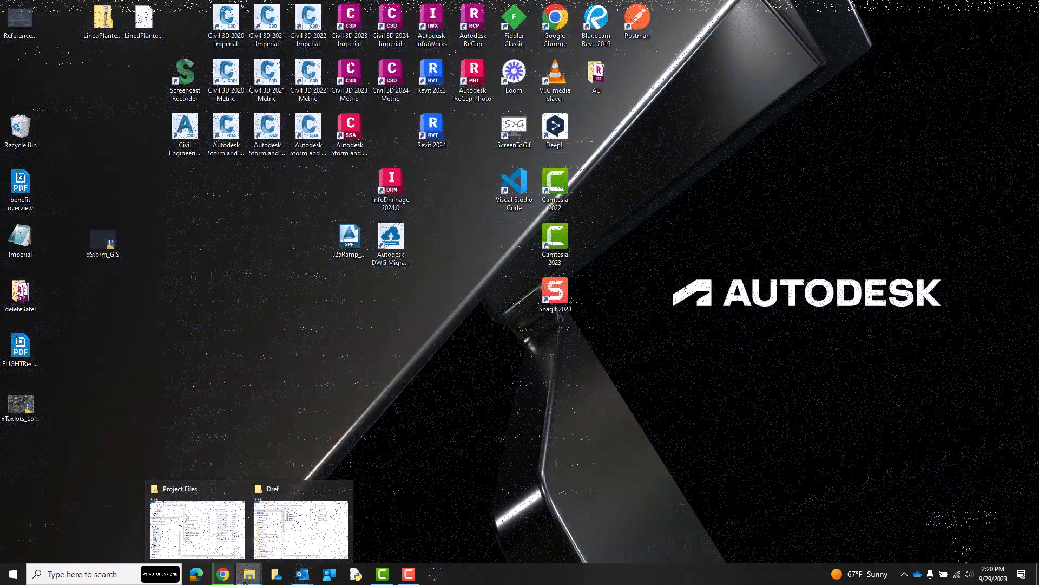
Open the NE Cully Blvd XML from folder 2's DataShortcuts_Cully\_Shortcuts\Alignments in Notepad++ to examine its source path, declining the update.
left_click(190, 550)
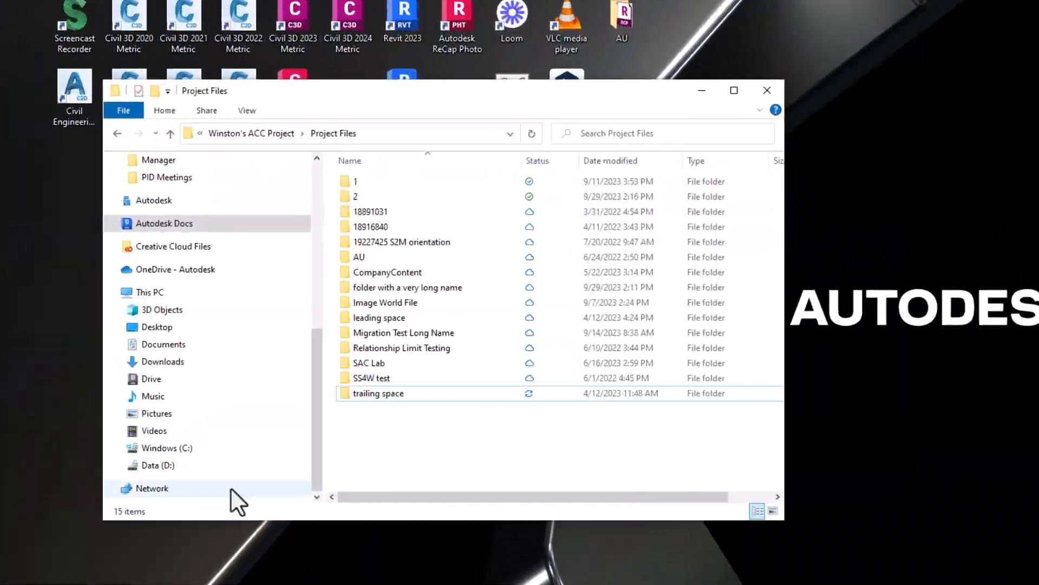
double_click(384, 195)
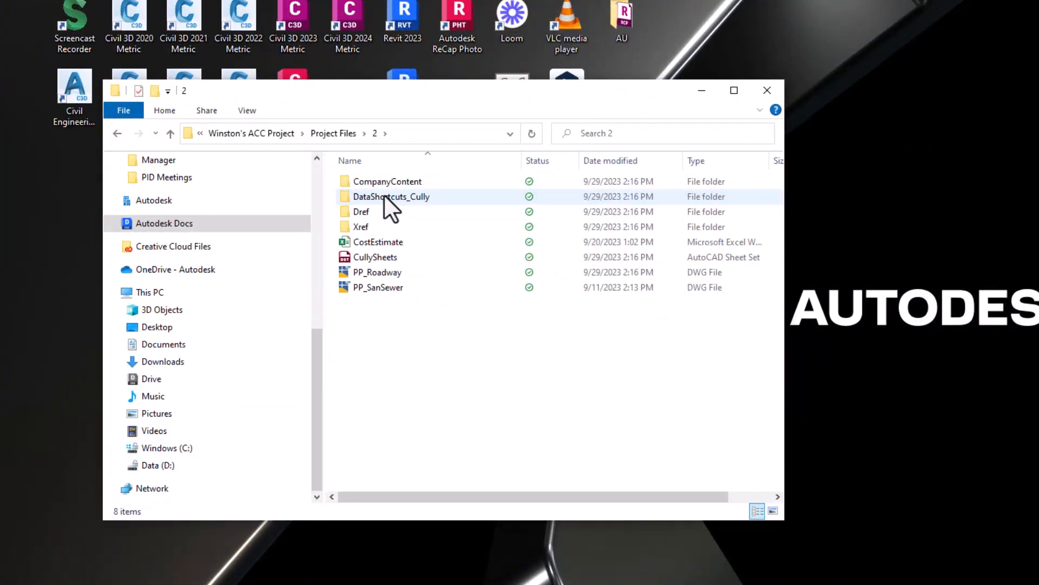
double_click(384, 195)
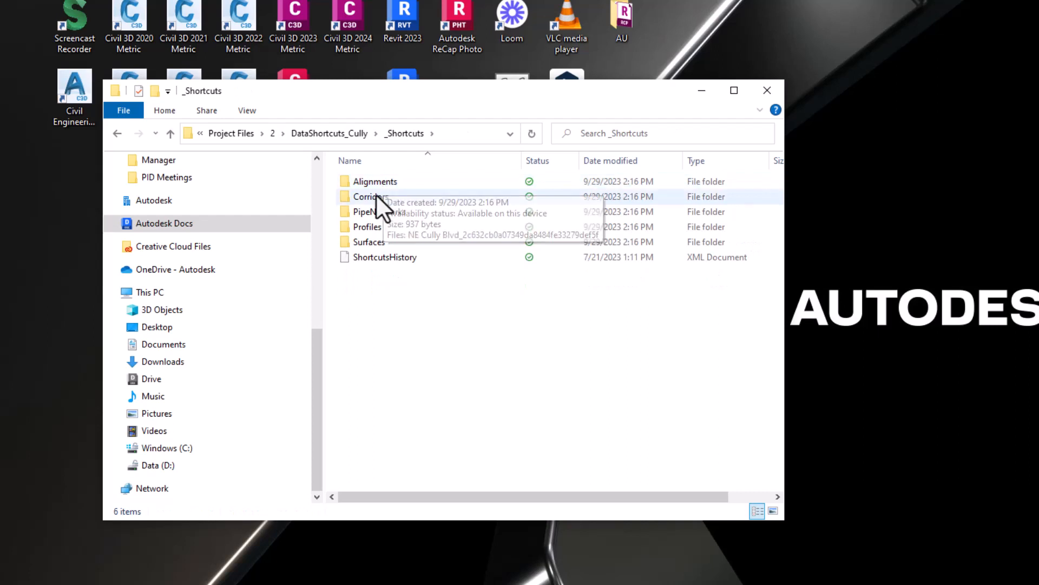
double_click(378, 184)
right_click(384, 183)
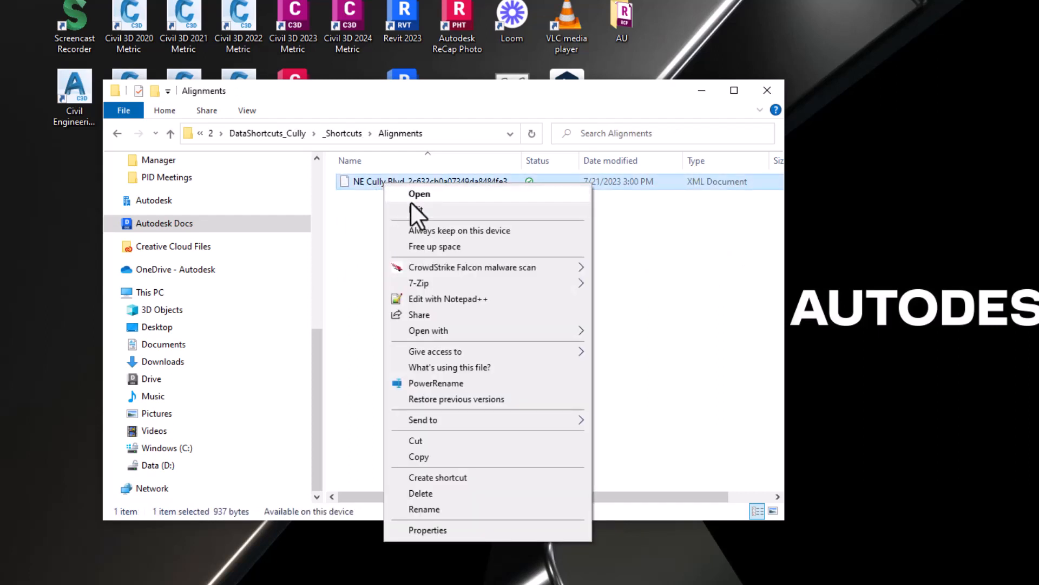
left_click(460, 299)
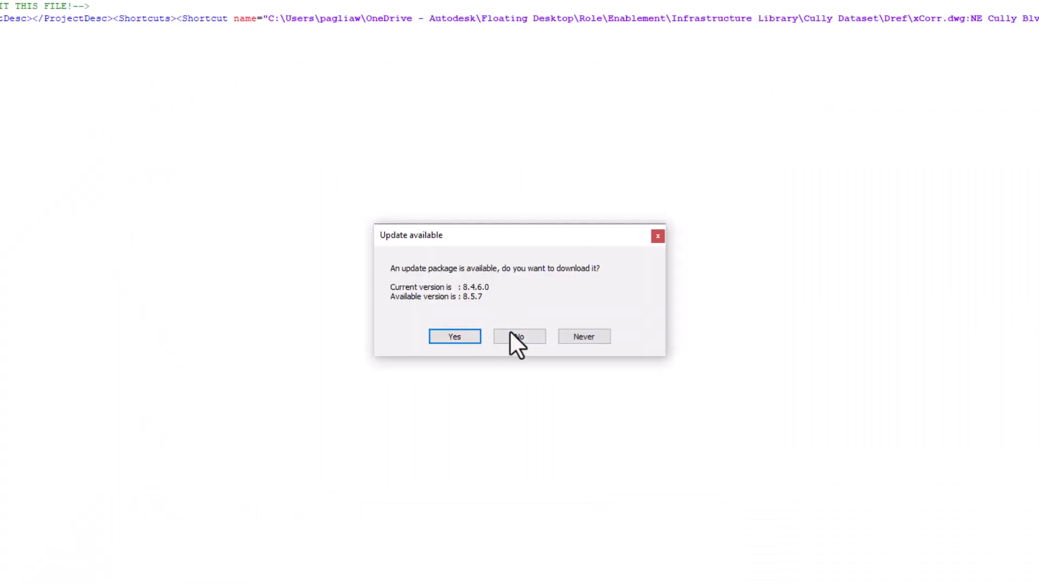
left_click(512, 334)
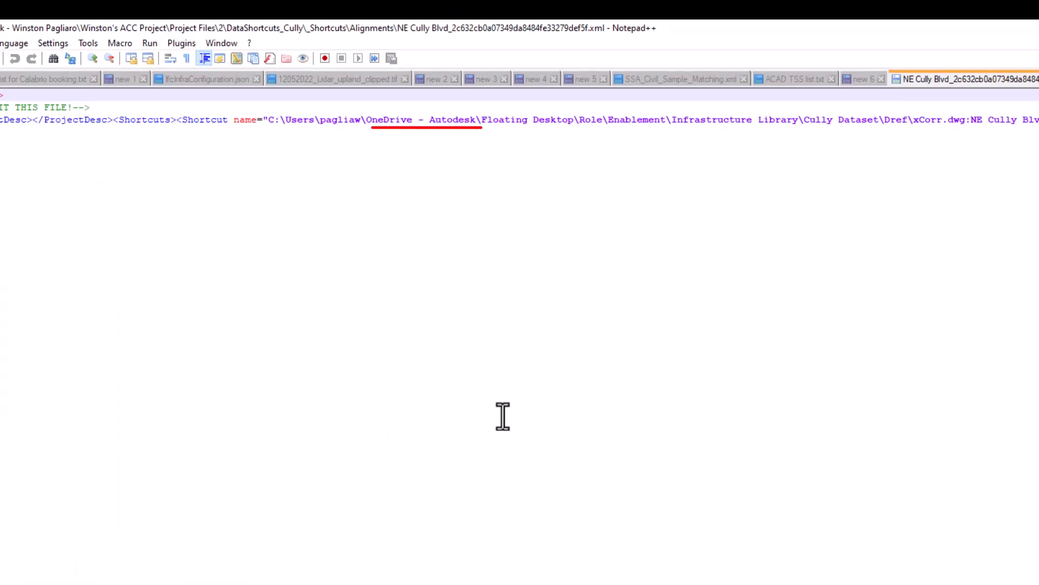